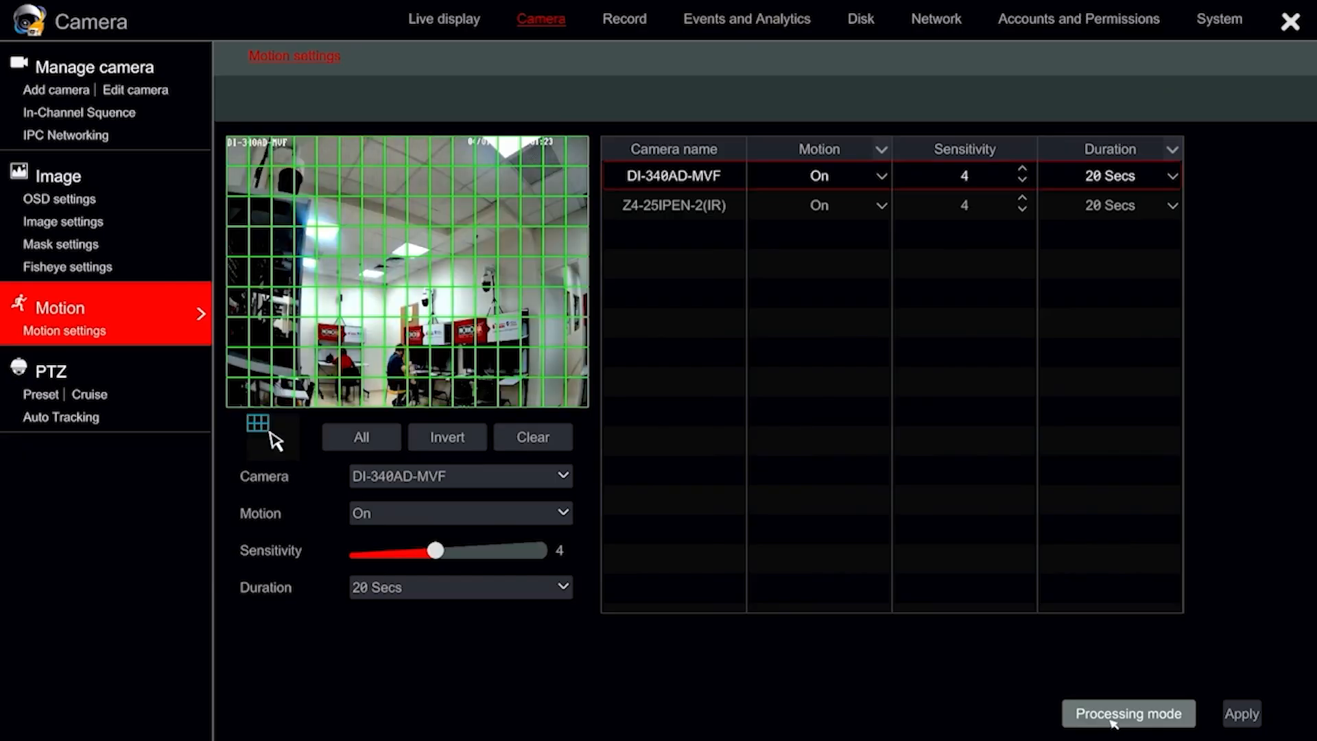
pyautogui.click(410, 486)
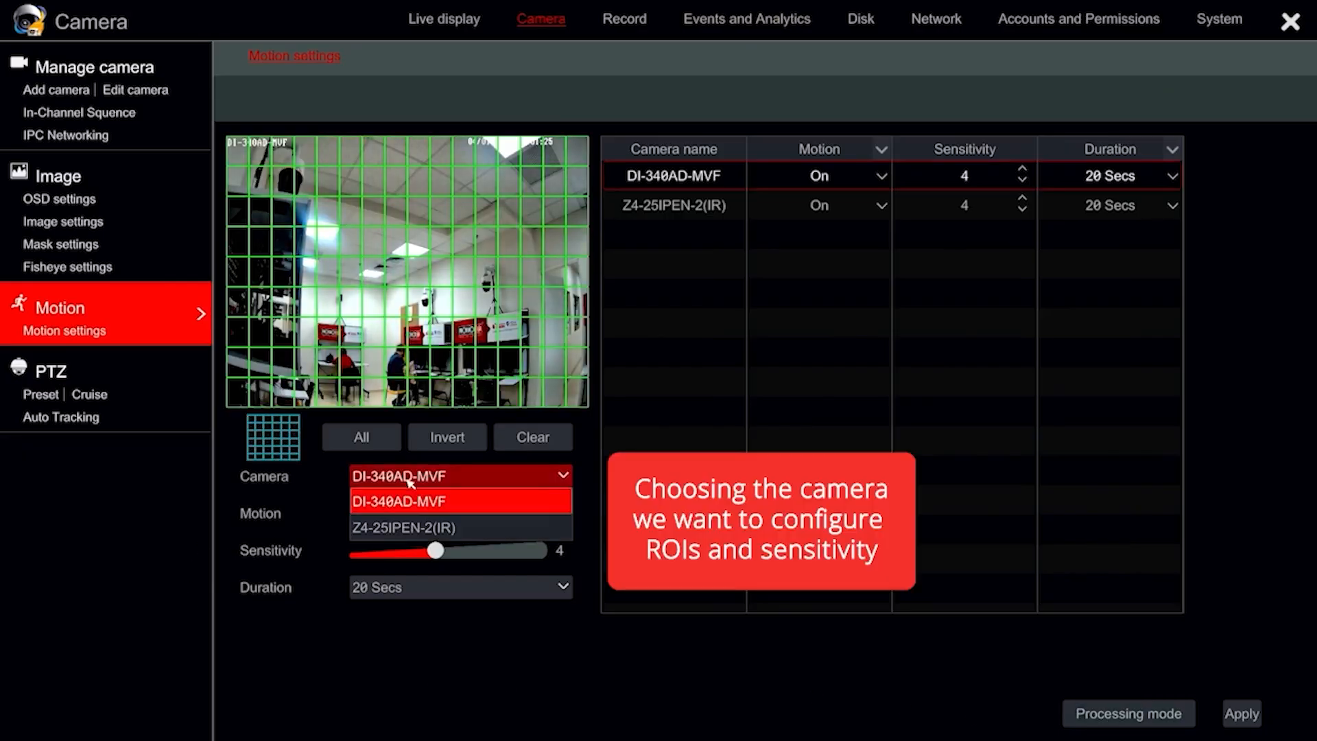
pyautogui.click(414, 524)
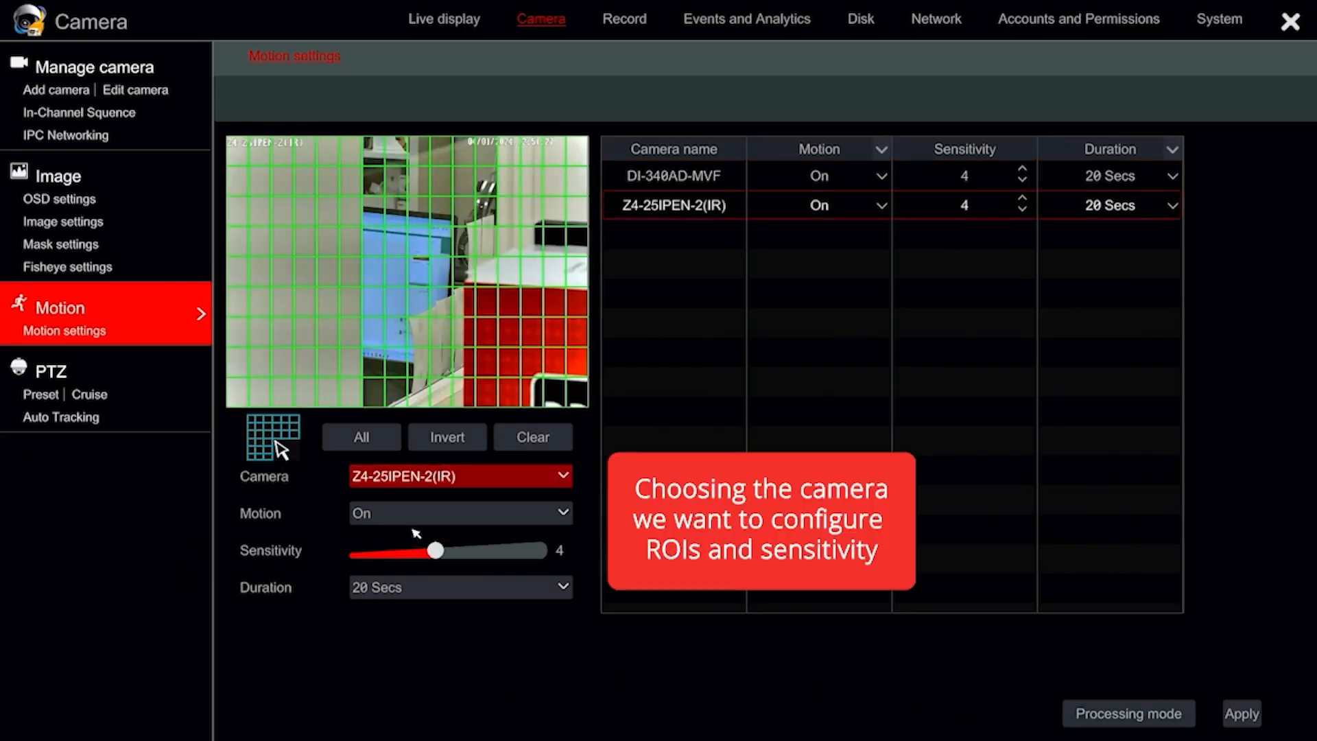
pyautogui.click(406, 477)
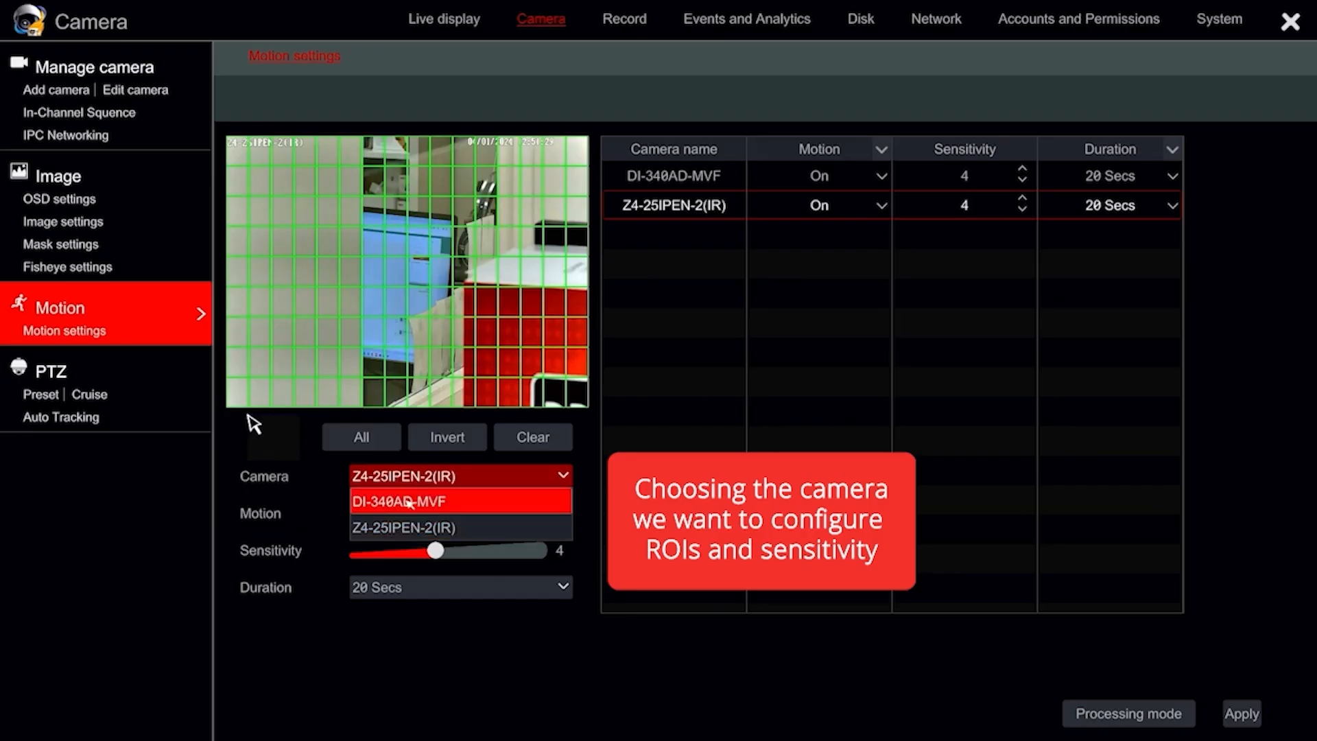
pyautogui.click(410, 502)
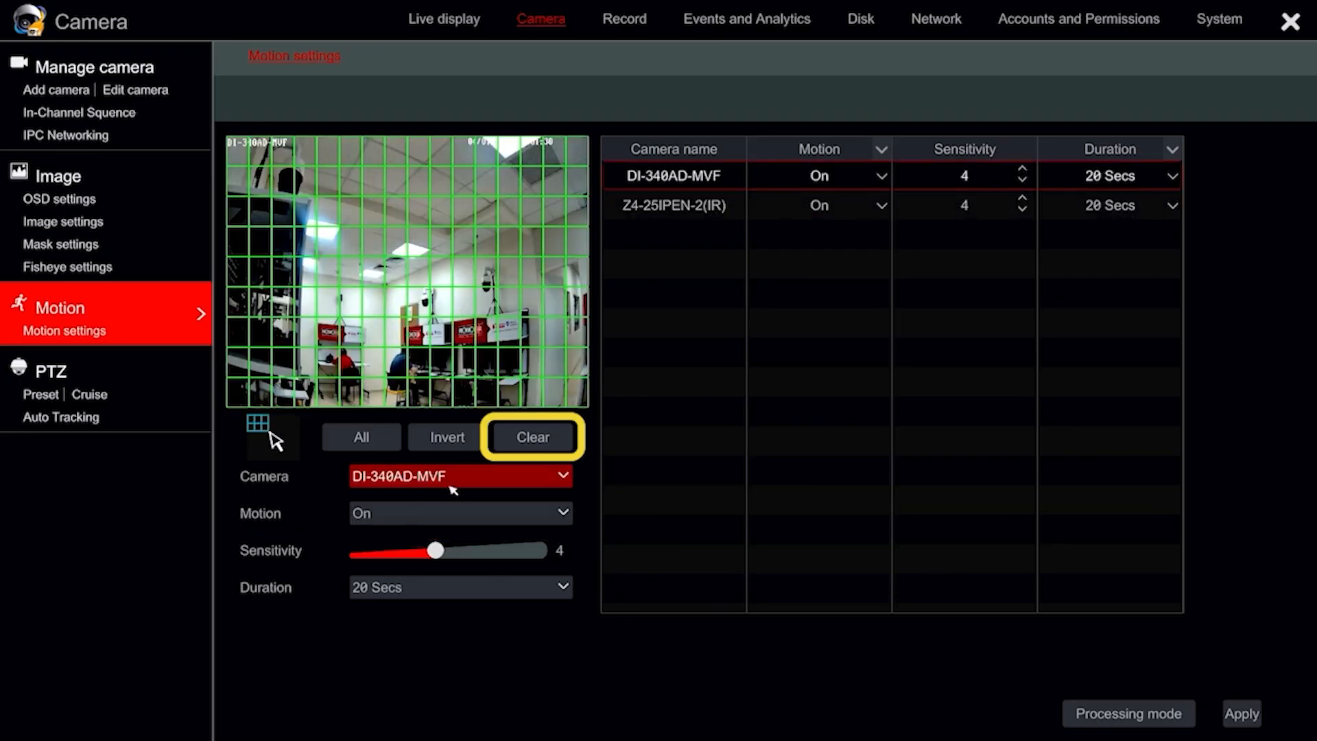
# Restrict DI-340AD-MVF's motion detection area to the upper-right part of the image, set its duration to 5 Secs and apply.
pyautogui.click(533, 436)
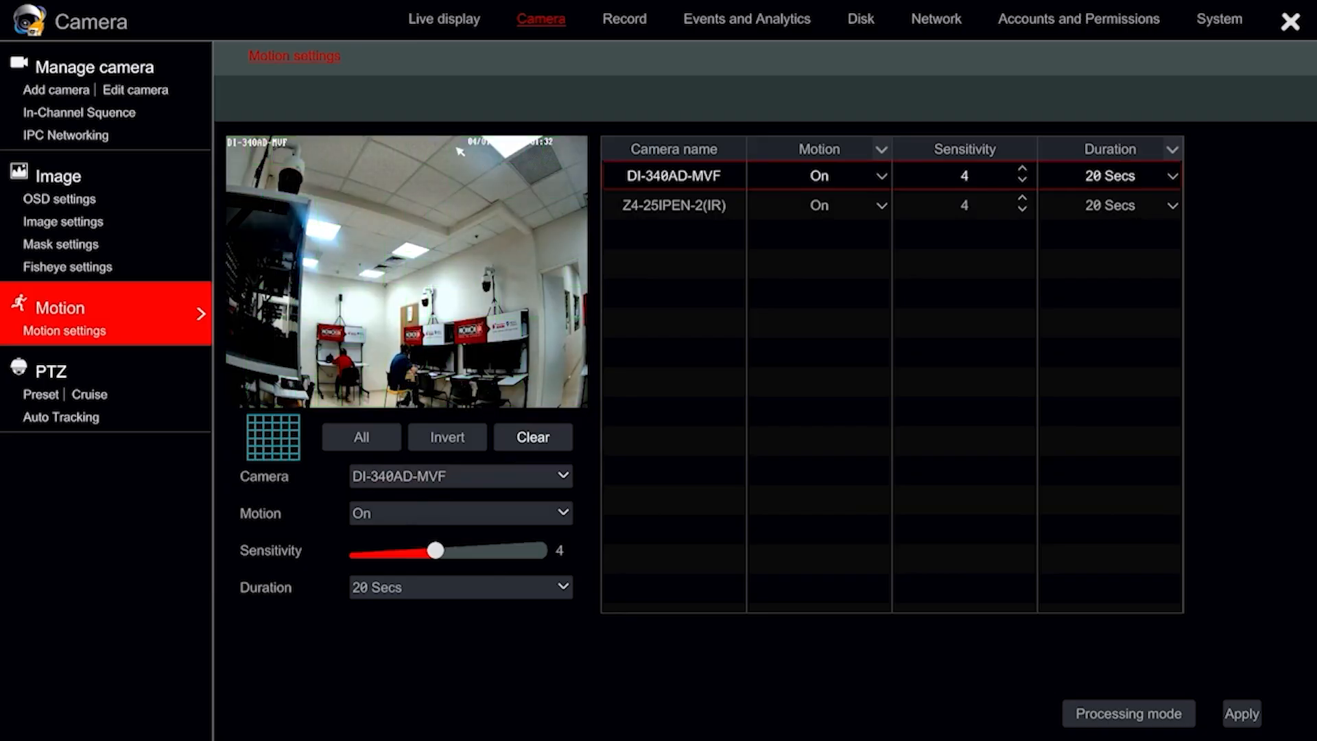
pyautogui.moveTo(458, 149); pyautogui.dragTo(579, 297)
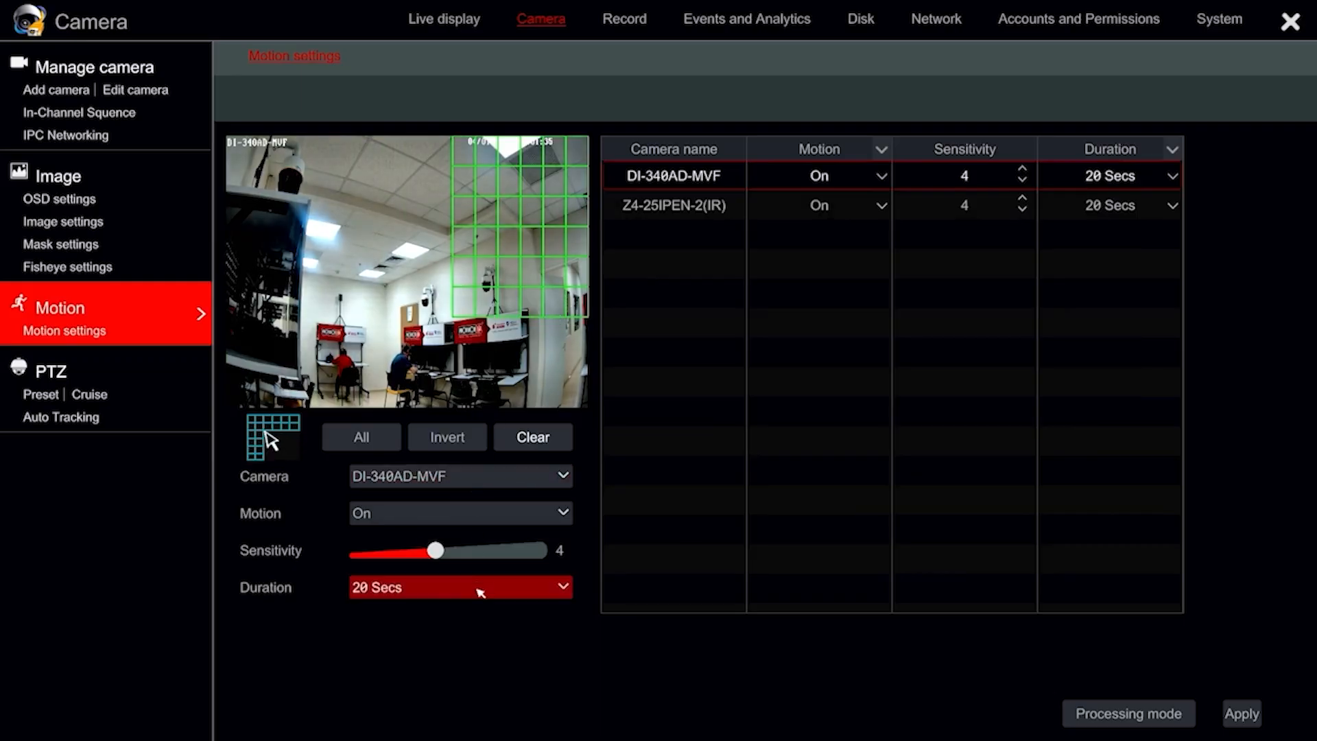
pyautogui.click(480, 594)
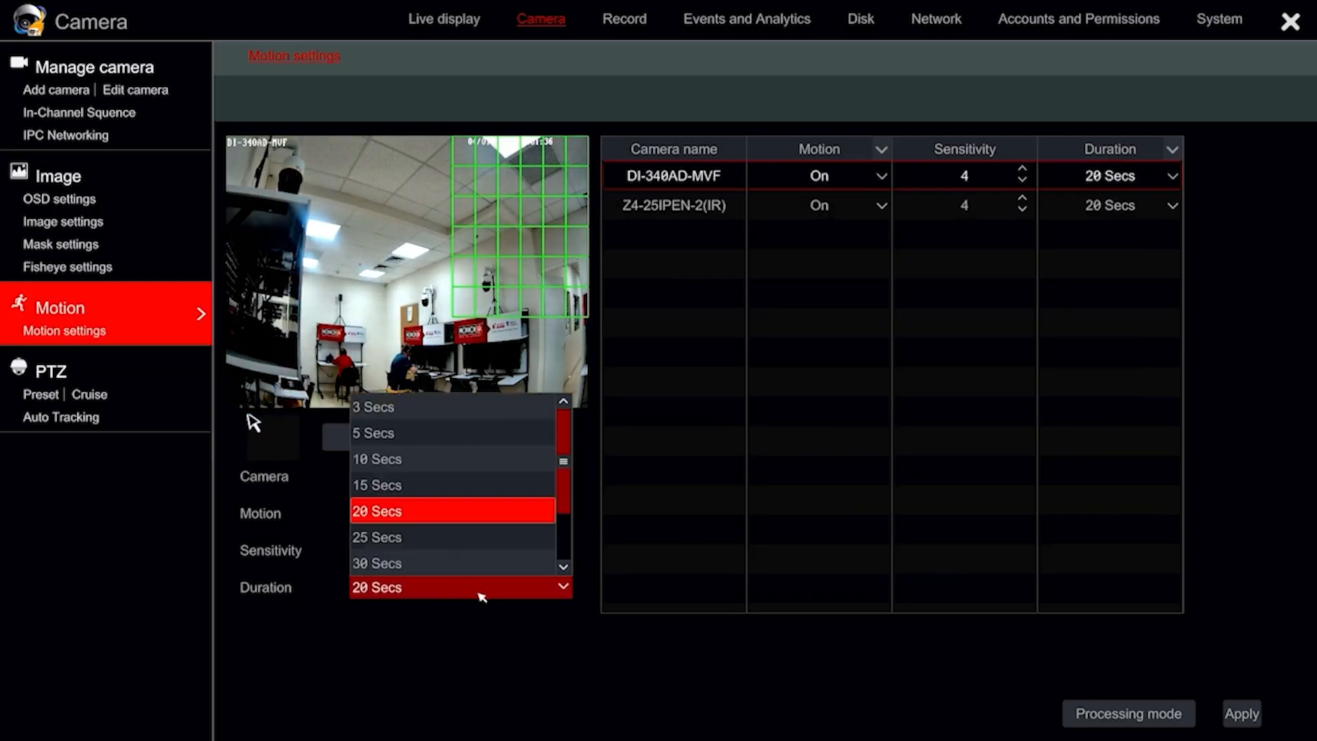
pyautogui.click(422, 435)
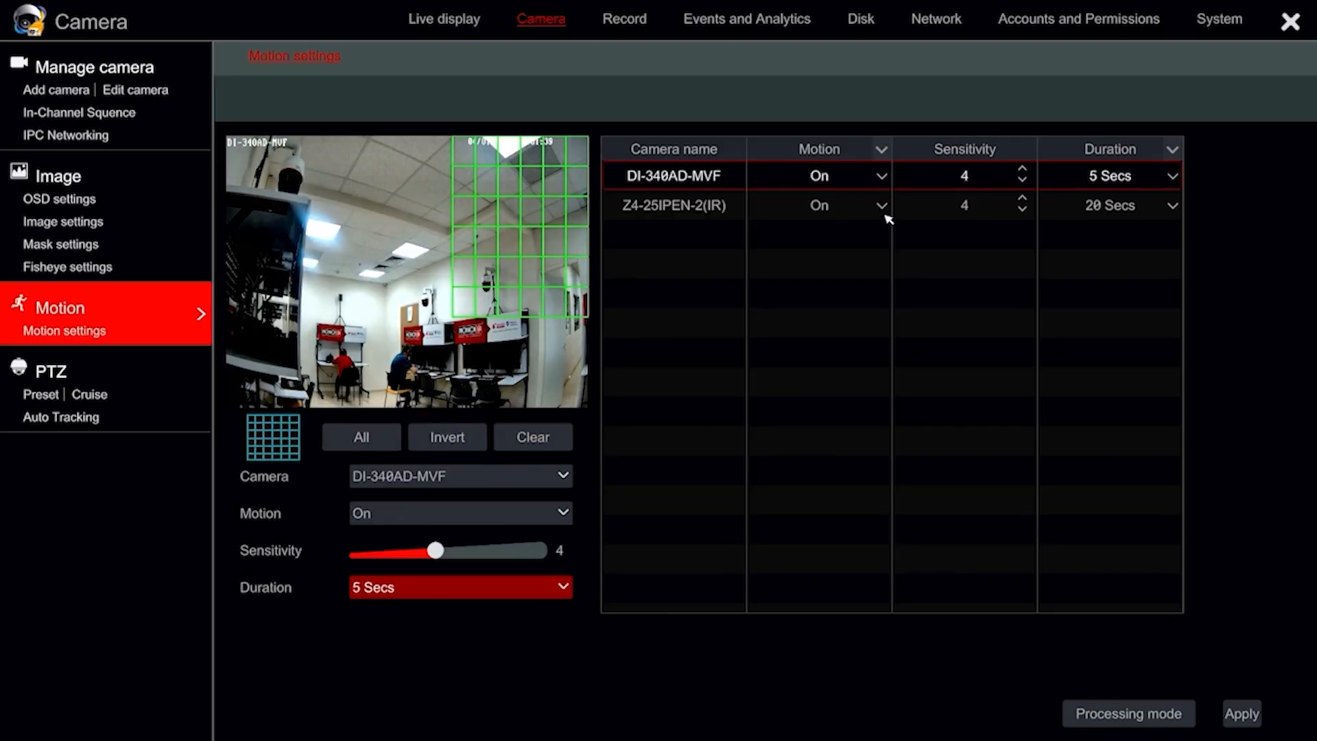
pyautogui.click(864, 177)
pyautogui.click(865, 180)
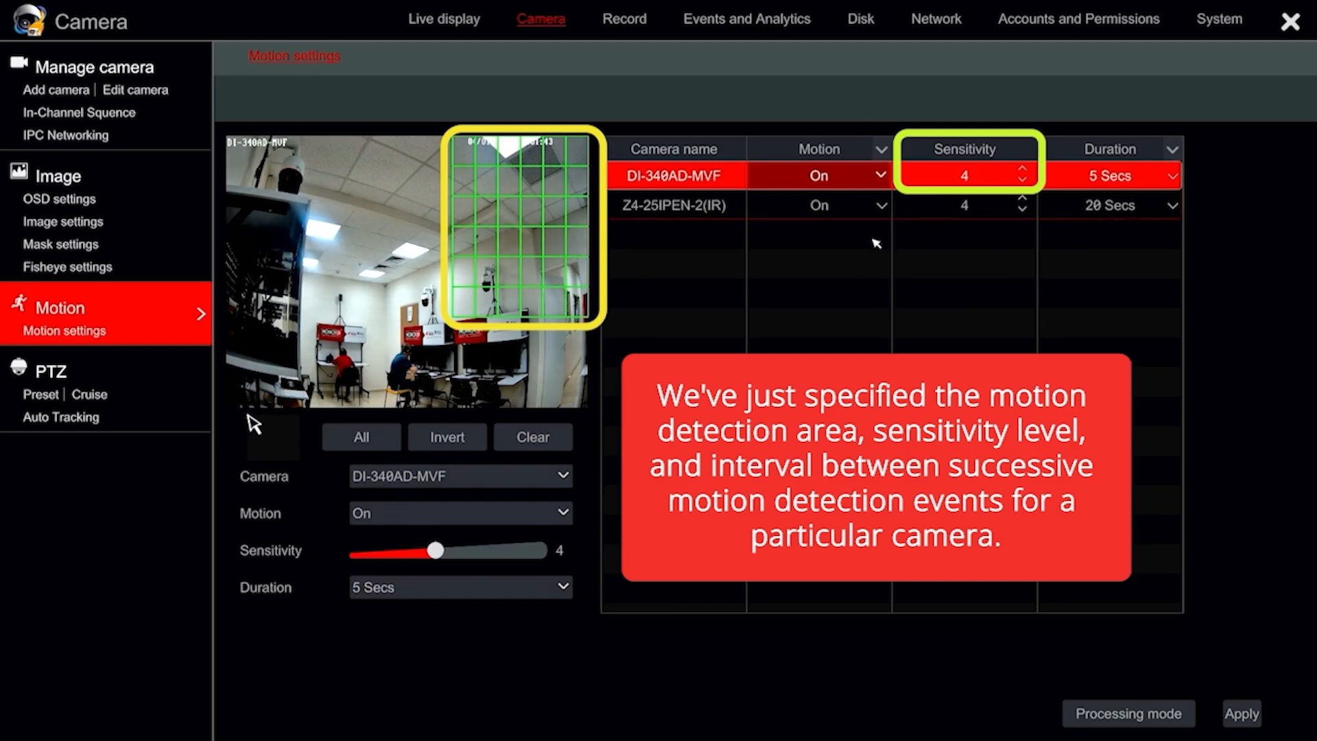
pyautogui.click(1242, 717)
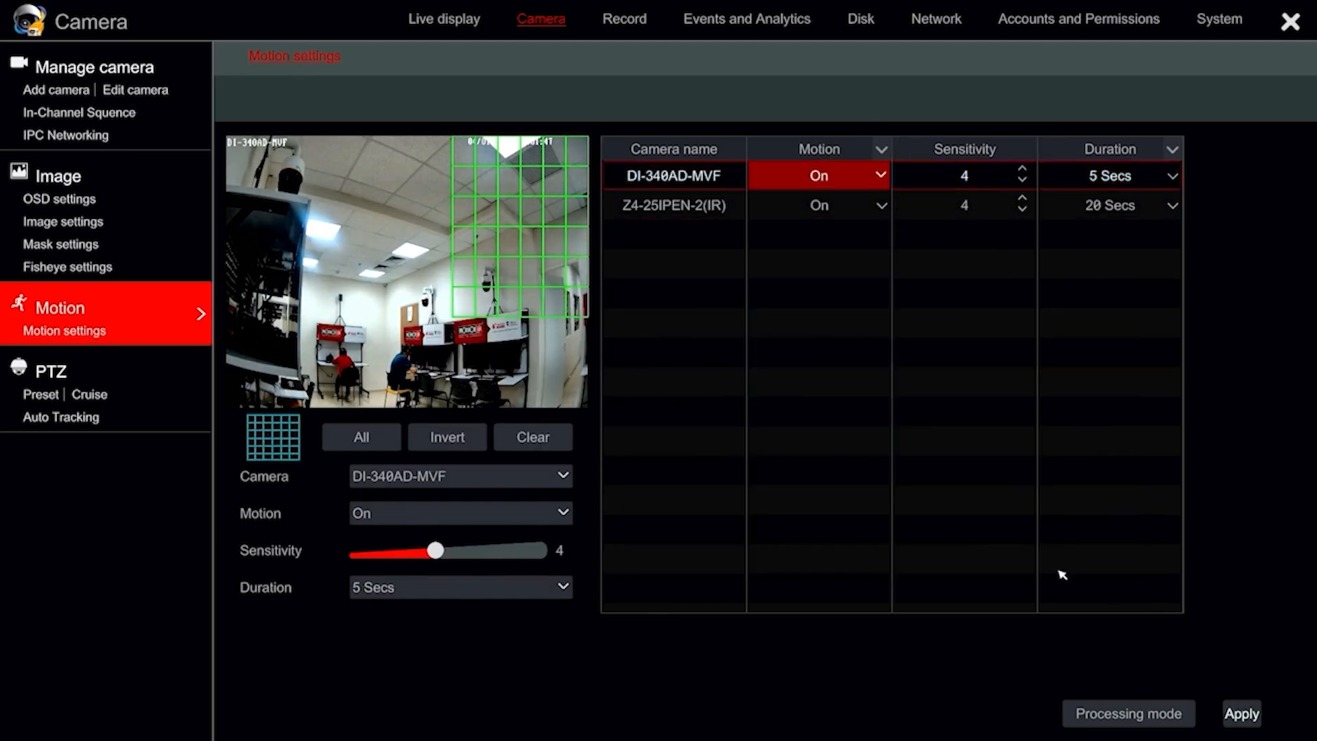
pyautogui.rightClick(738, 434)
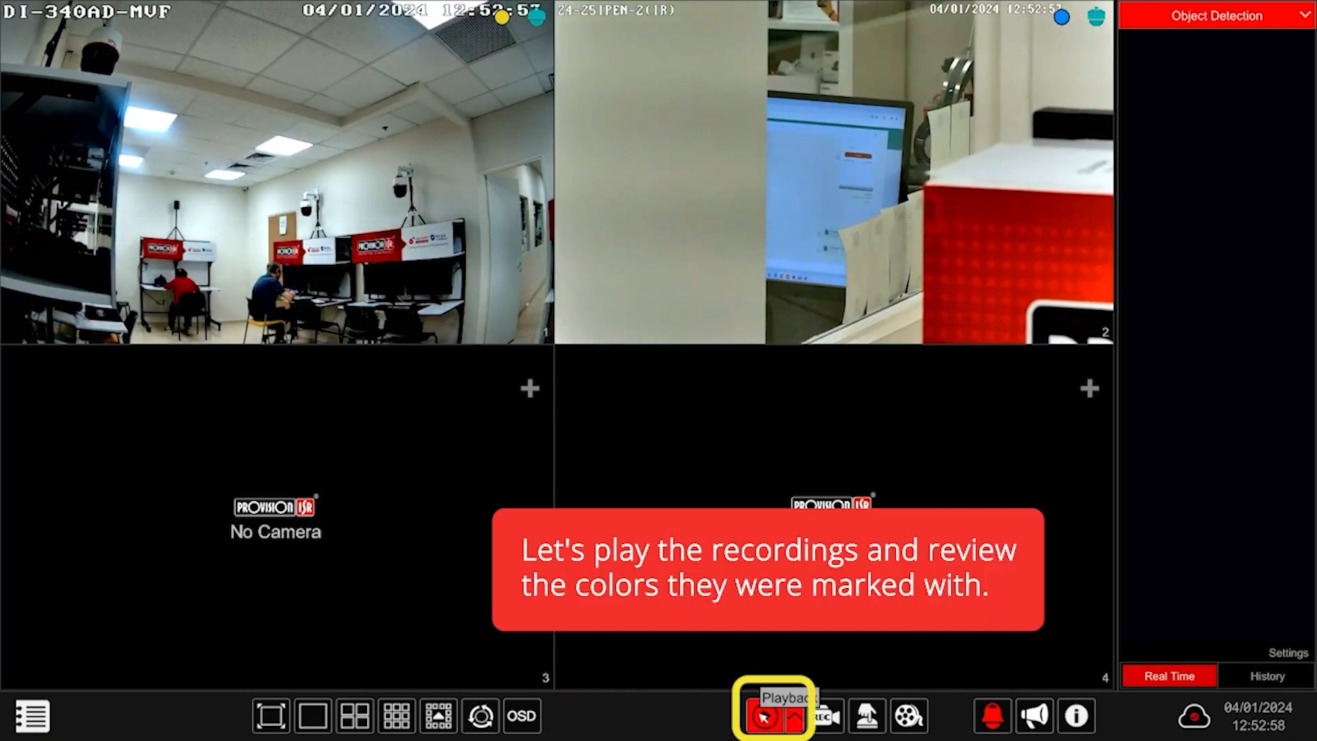
# Open the recordings' playback and enlarge the timeline's time scale to examine the color markings for both cameras.
pyautogui.click(764, 718)
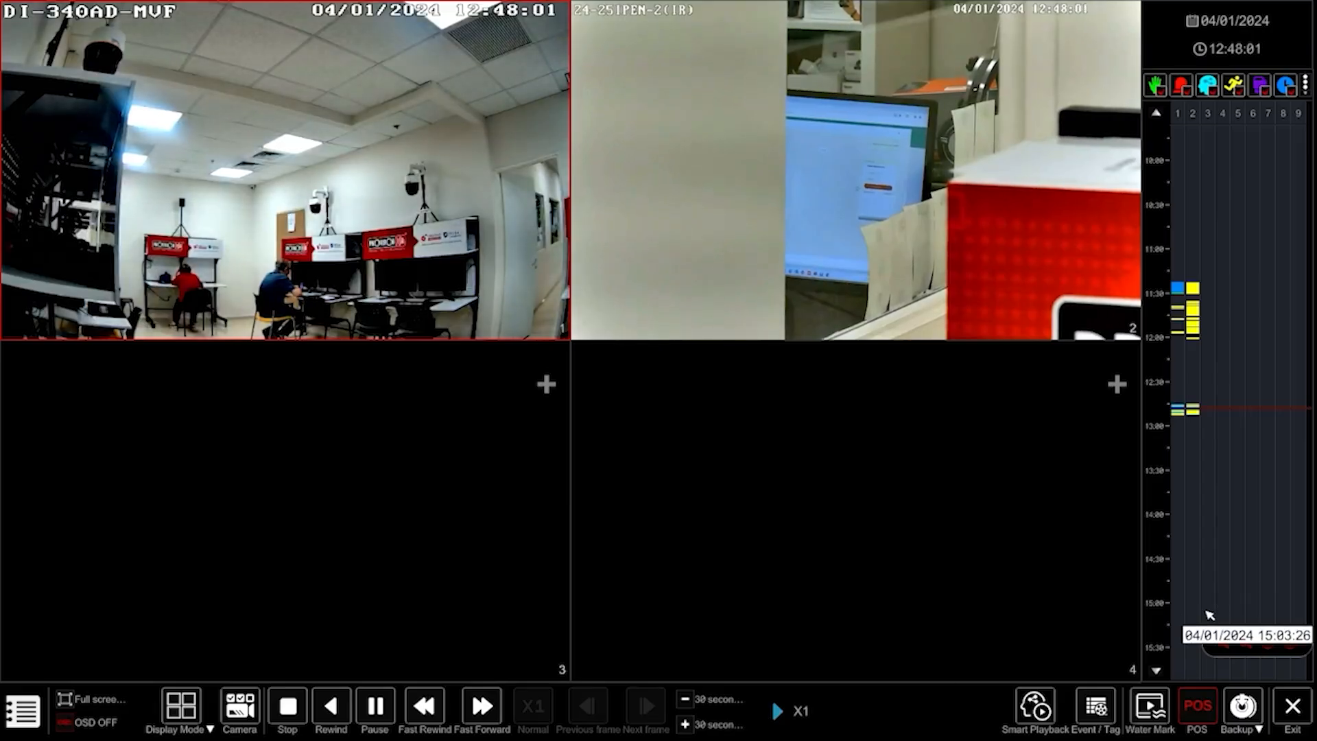
pyautogui.click(1221, 641)
pyautogui.click(1222, 641)
pyautogui.click(1221, 640)
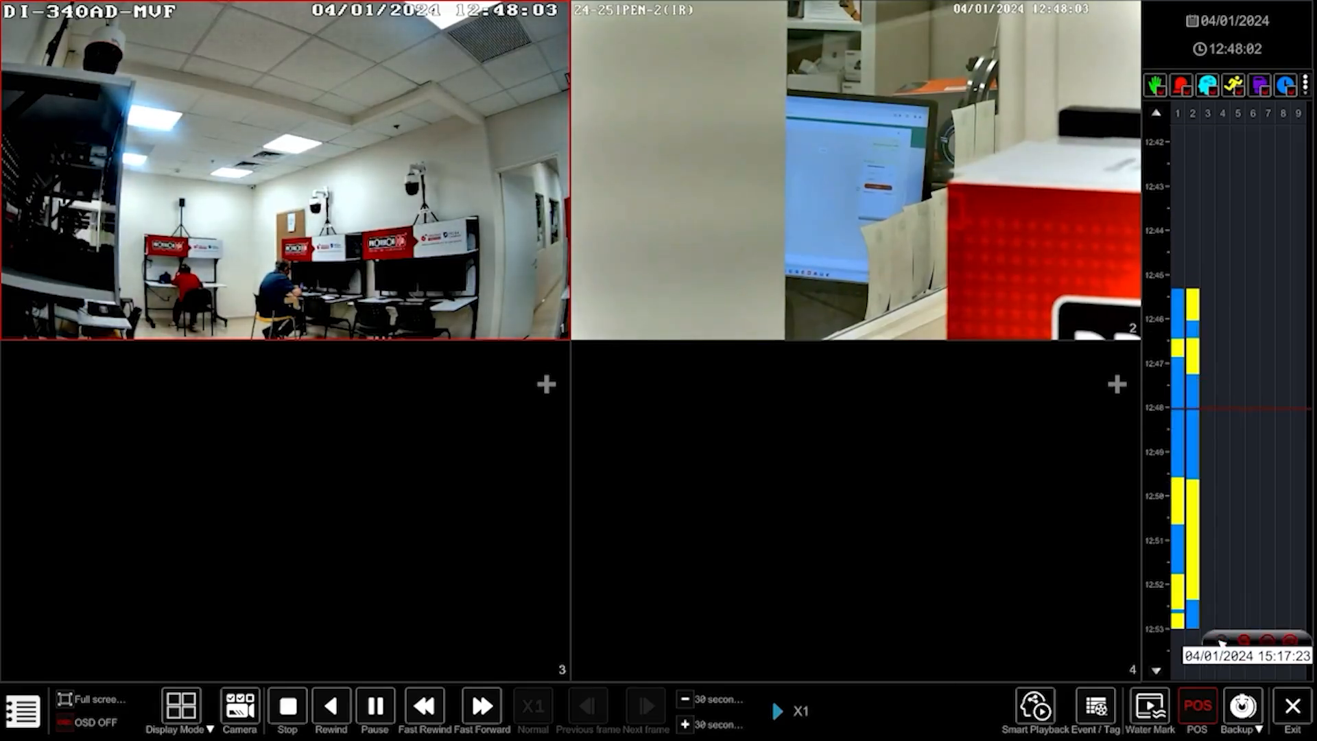
pyautogui.scroll(-4, 1213, 494)
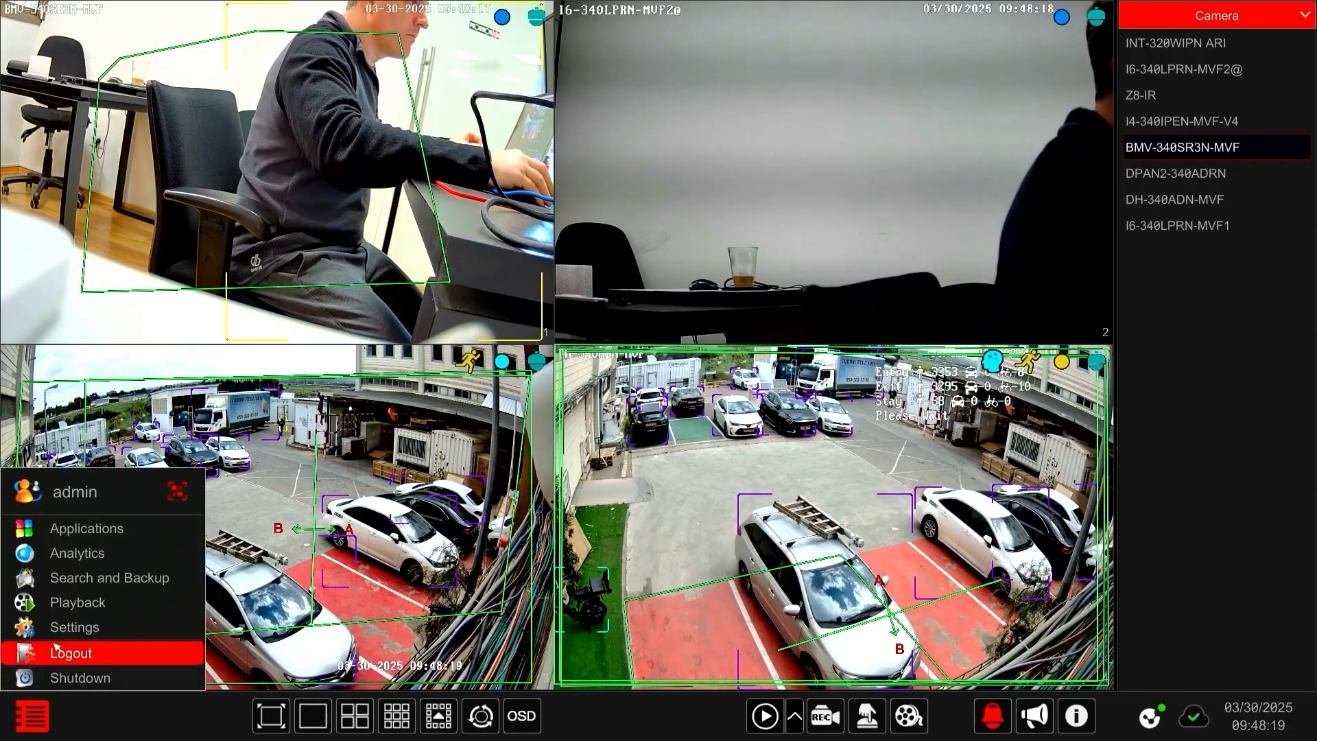
# Open the Abnormal Behavior analytics at the camera tampering settings, keeping I6-340LPRN-MVF2@ as the selected camera.
pyautogui.click(62, 641)
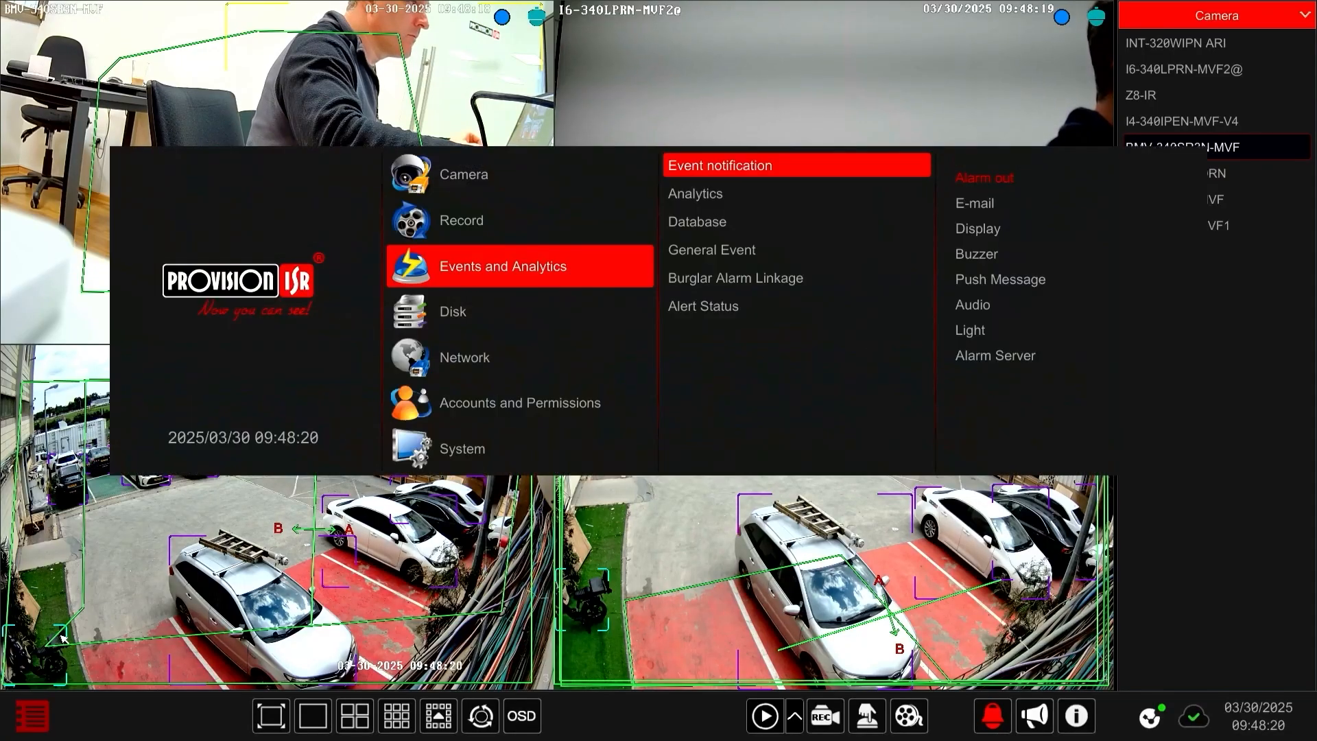
pyautogui.click(694, 194)
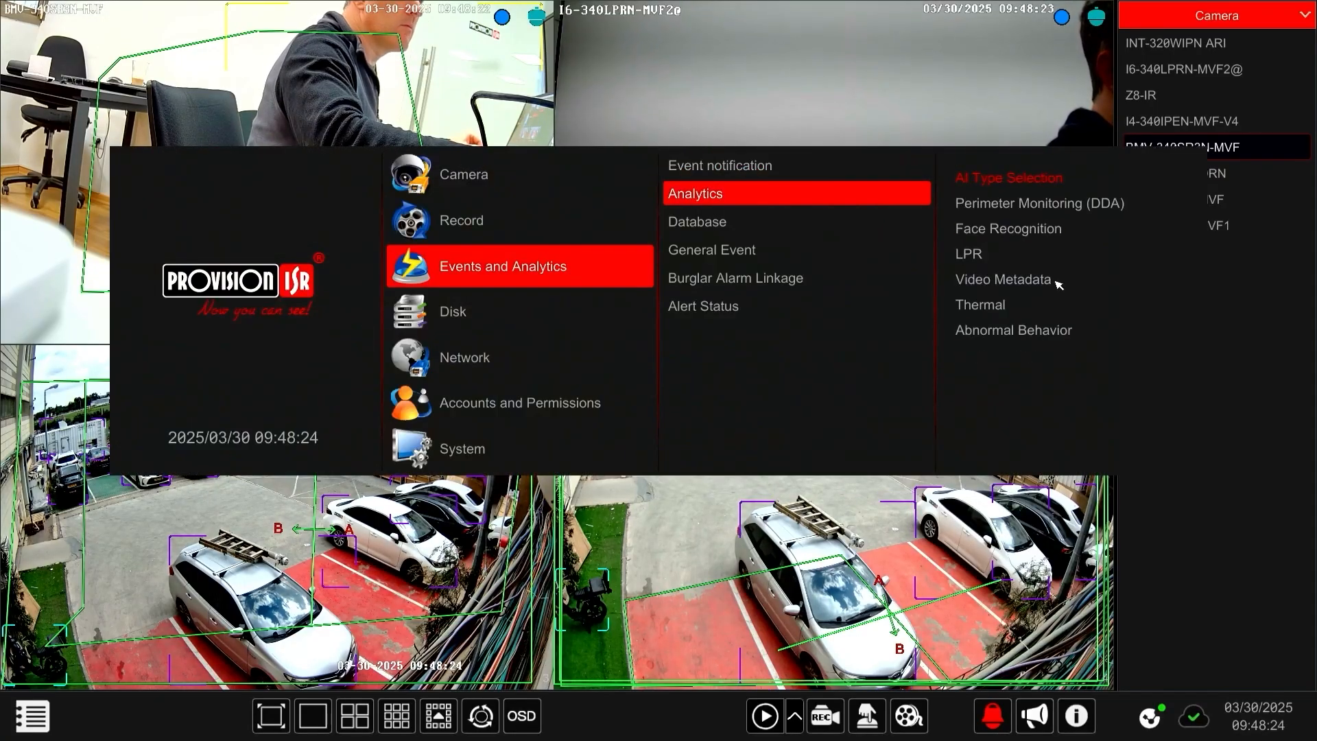
pyautogui.click(1020, 337)
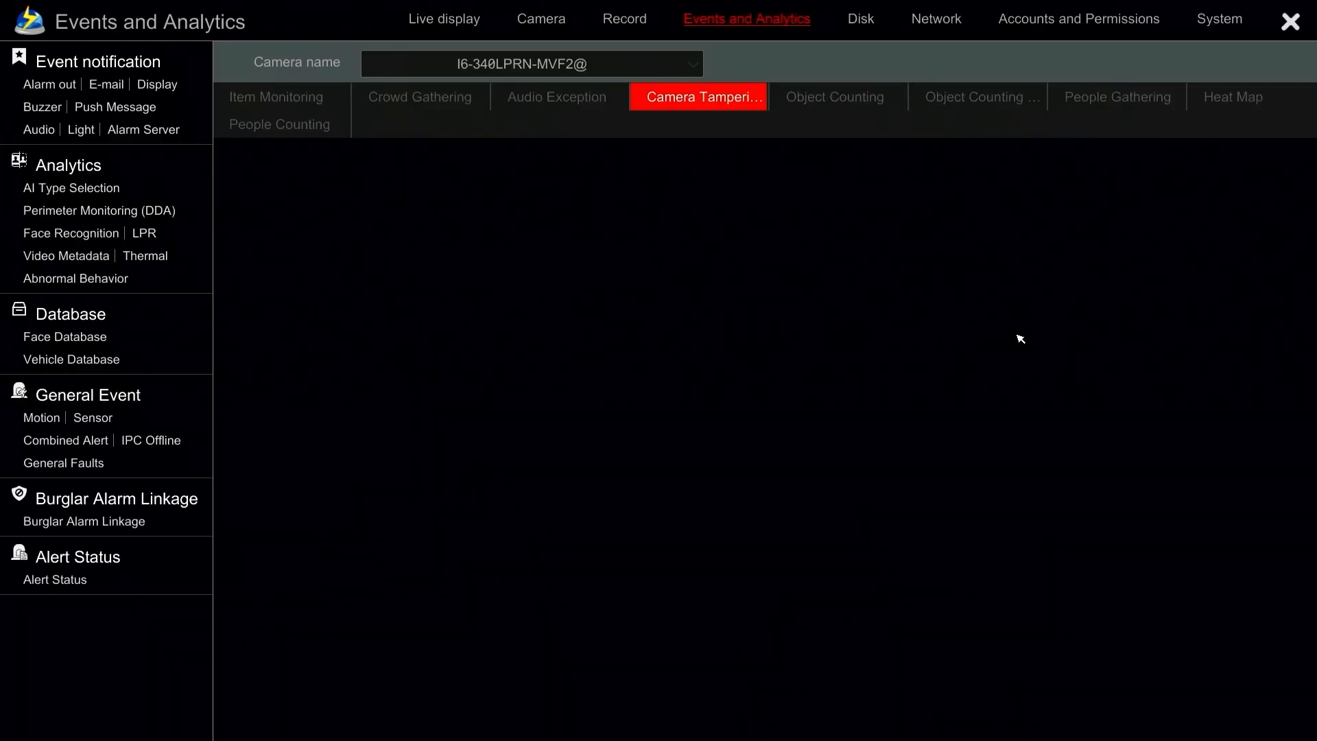
pyautogui.click(617, 66)
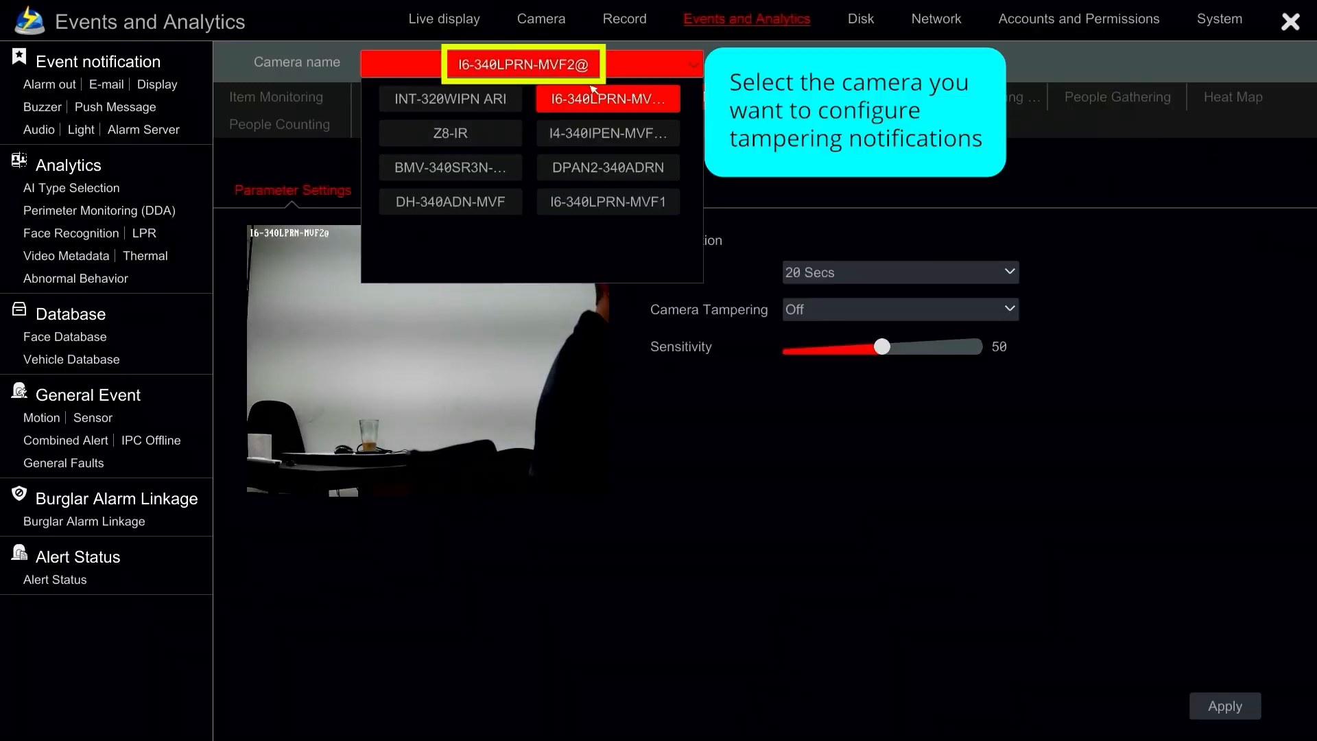
pyautogui.click(636, 69)
# Enable camera tampering detection for I6-340LPRN-MVF2@ with a duration of 3 Secs and apply the settings.
pyautogui.click(796, 308)
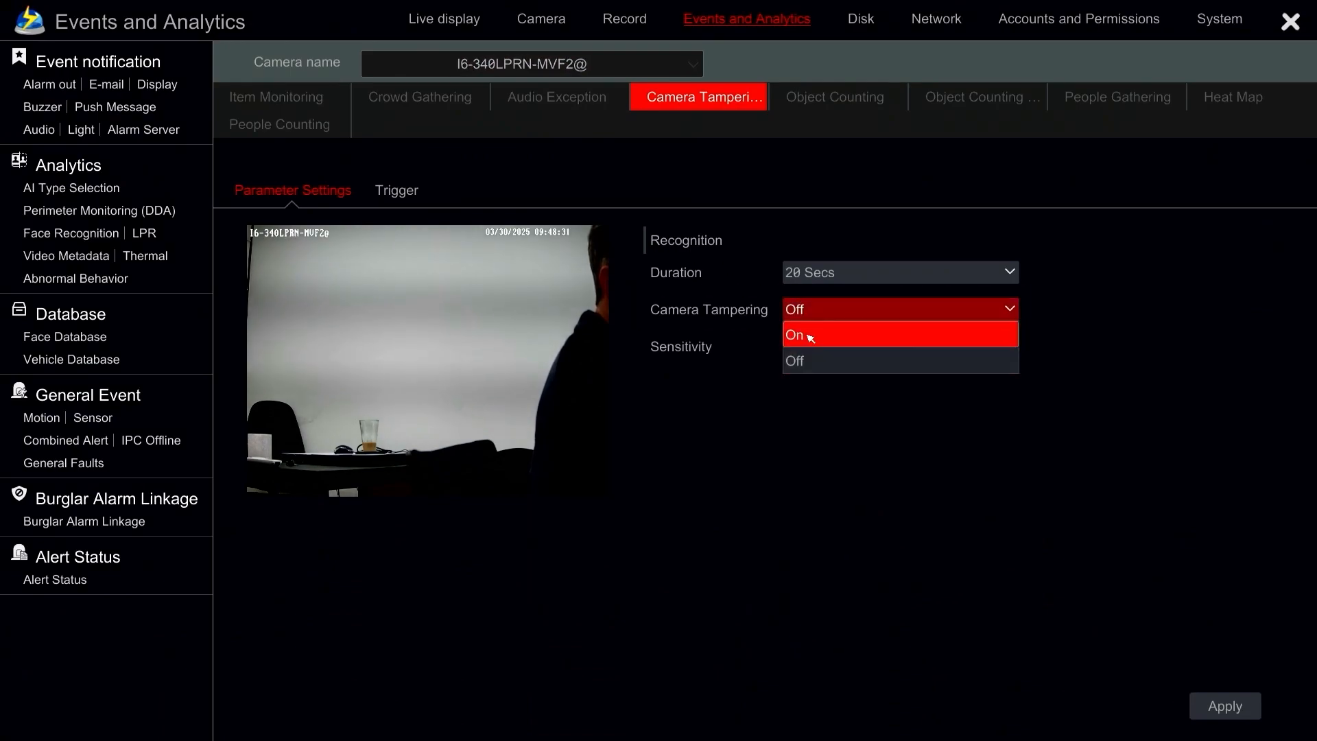
pyautogui.click(810, 336)
pyautogui.click(797, 272)
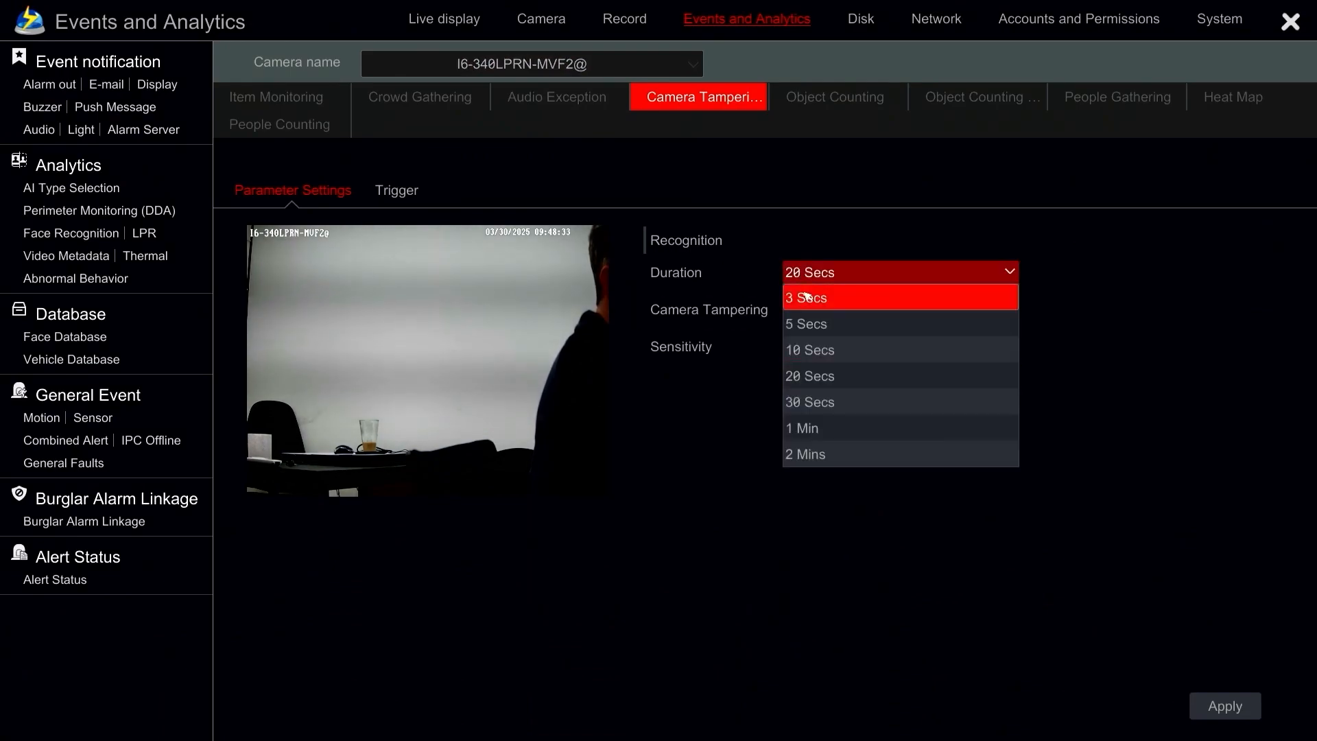
pyautogui.click(807, 298)
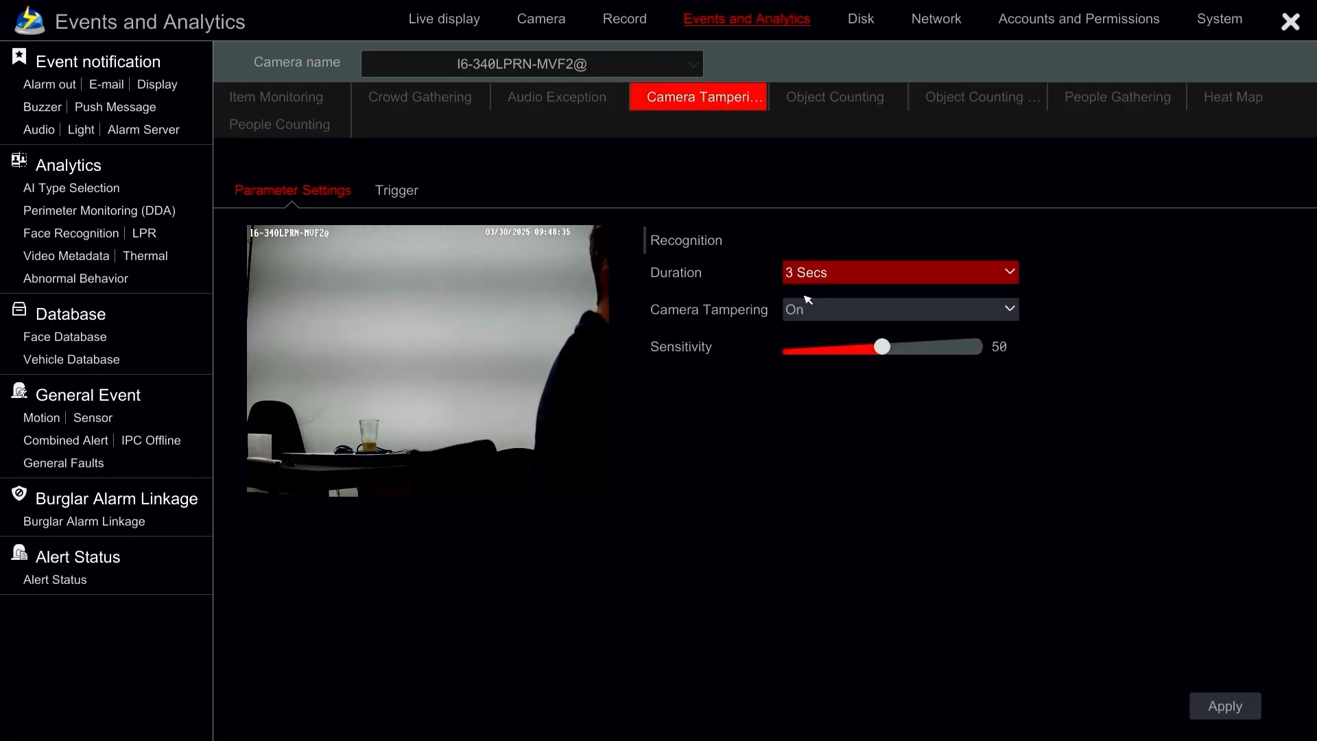
pyautogui.click(1201, 707)
# Set the tampering triggers to Push and Video Pop-up with voice prompt "Male Voice Angry Just Get Out.wav", apply, and return to the live display.
pyautogui.click(399, 192)
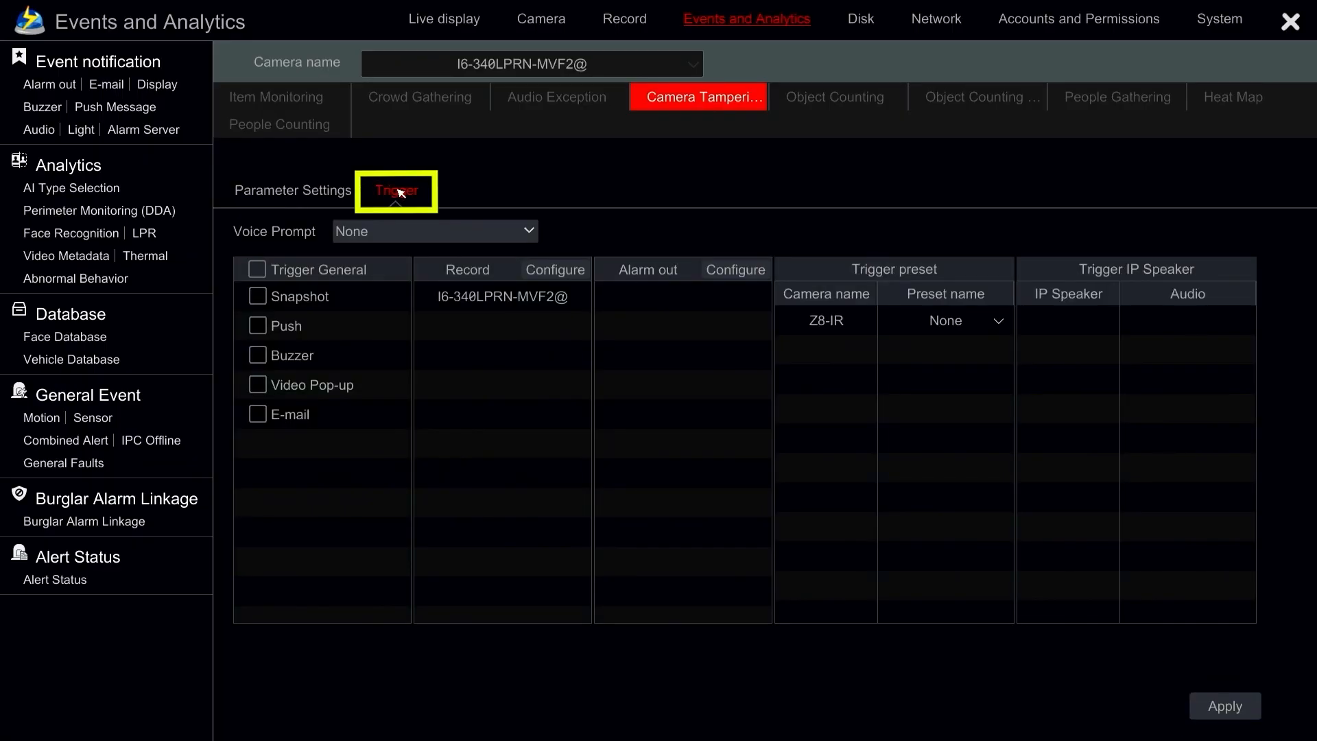
pyautogui.click(288, 327)
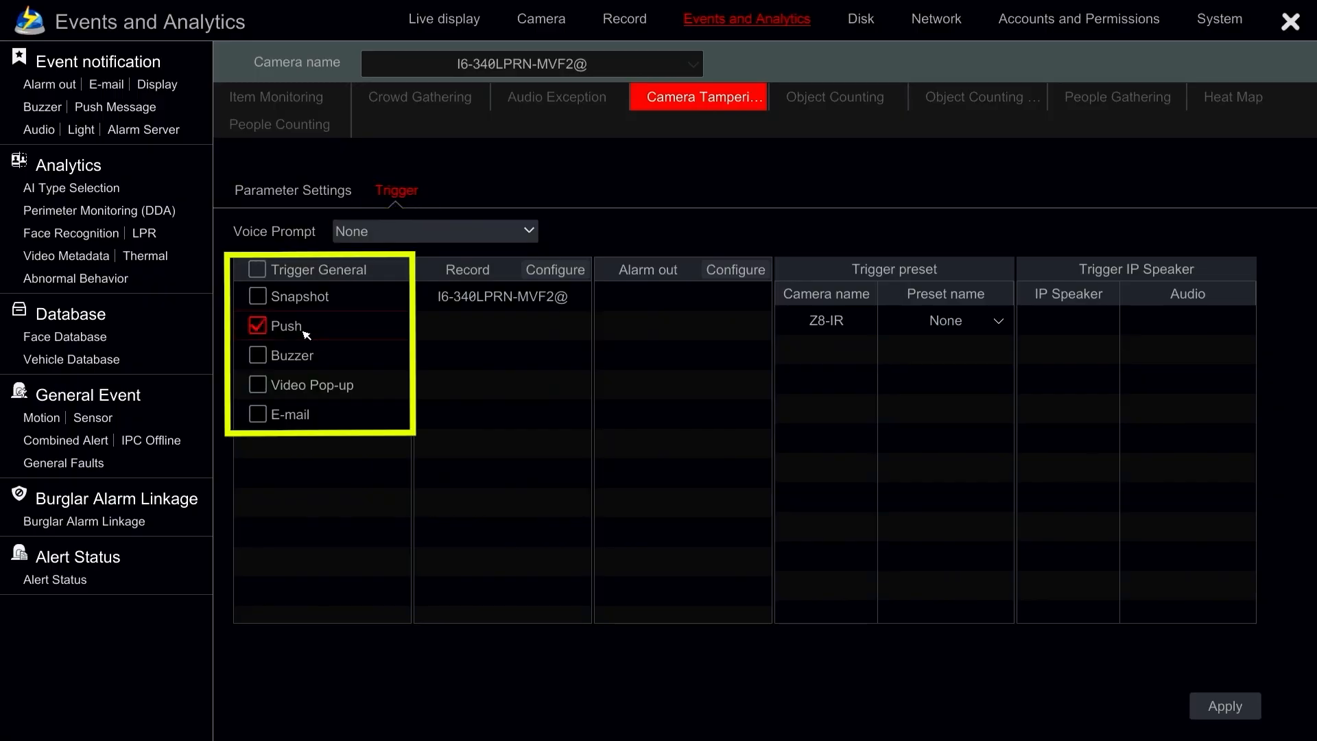
pyautogui.click(322, 387)
pyautogui.click(374, 231)
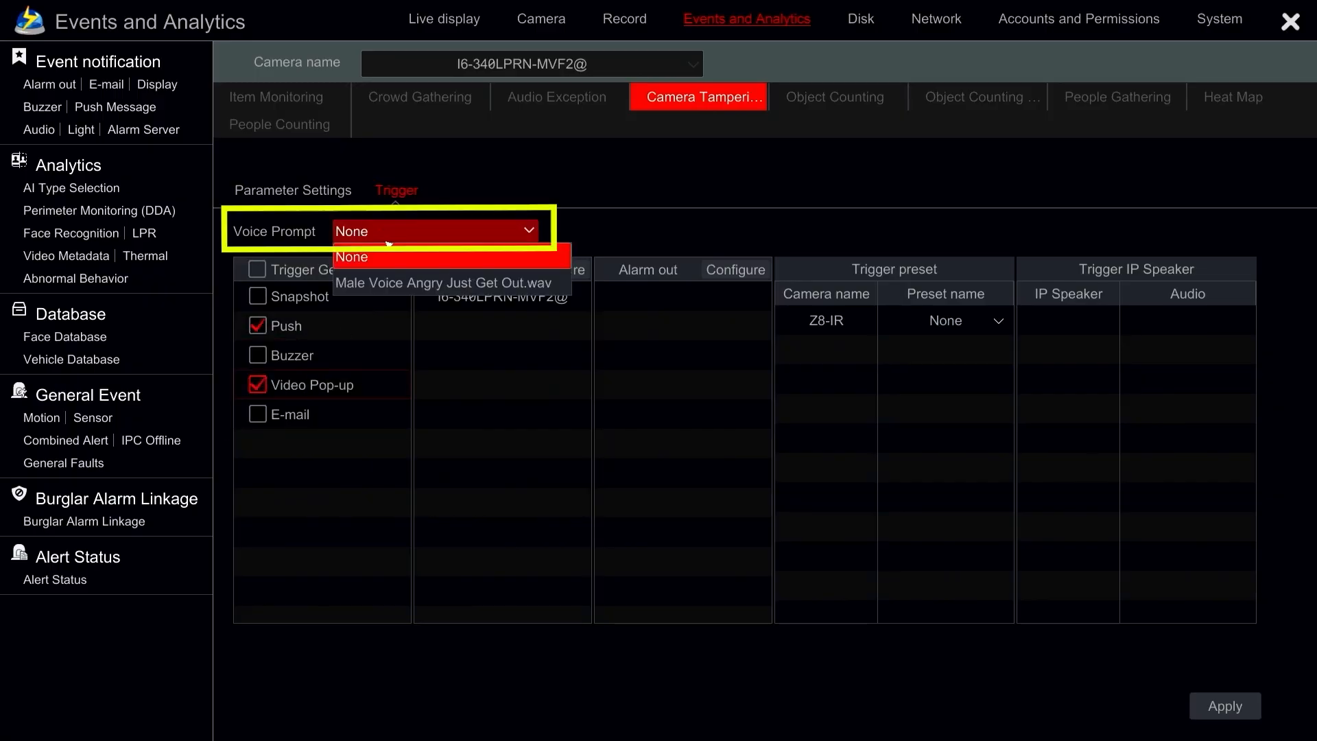
pyautogui.click(398, 280)
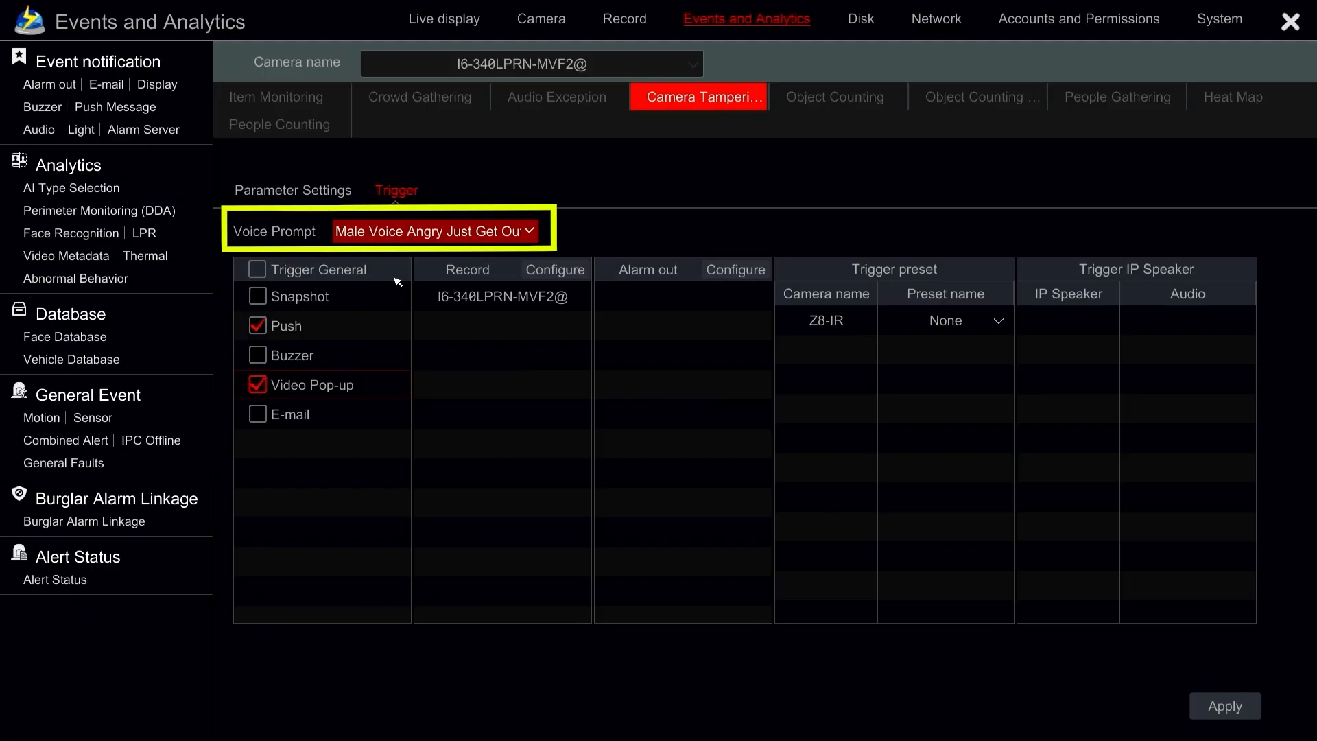
pyautogui.click(1212, 710)
pyautogui.rightClick(725, 666)
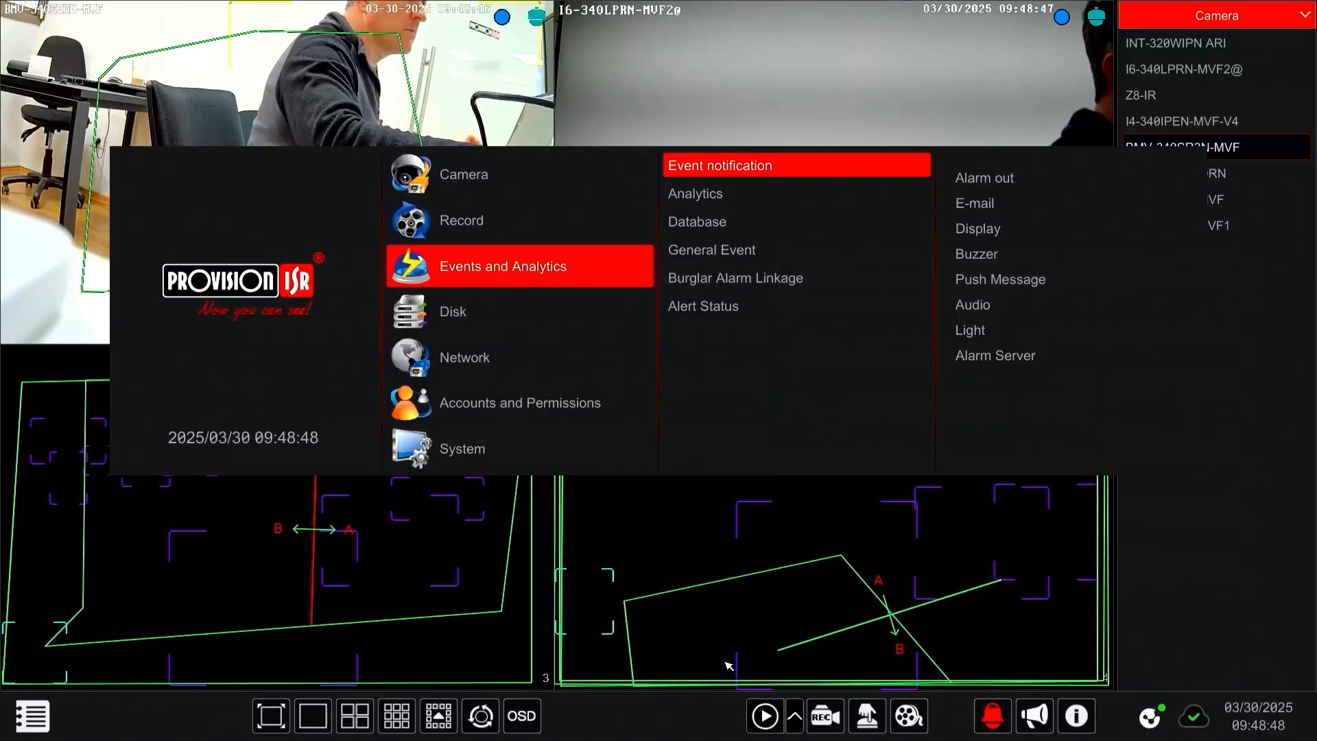
pyautogui.rightClick(726, 663)
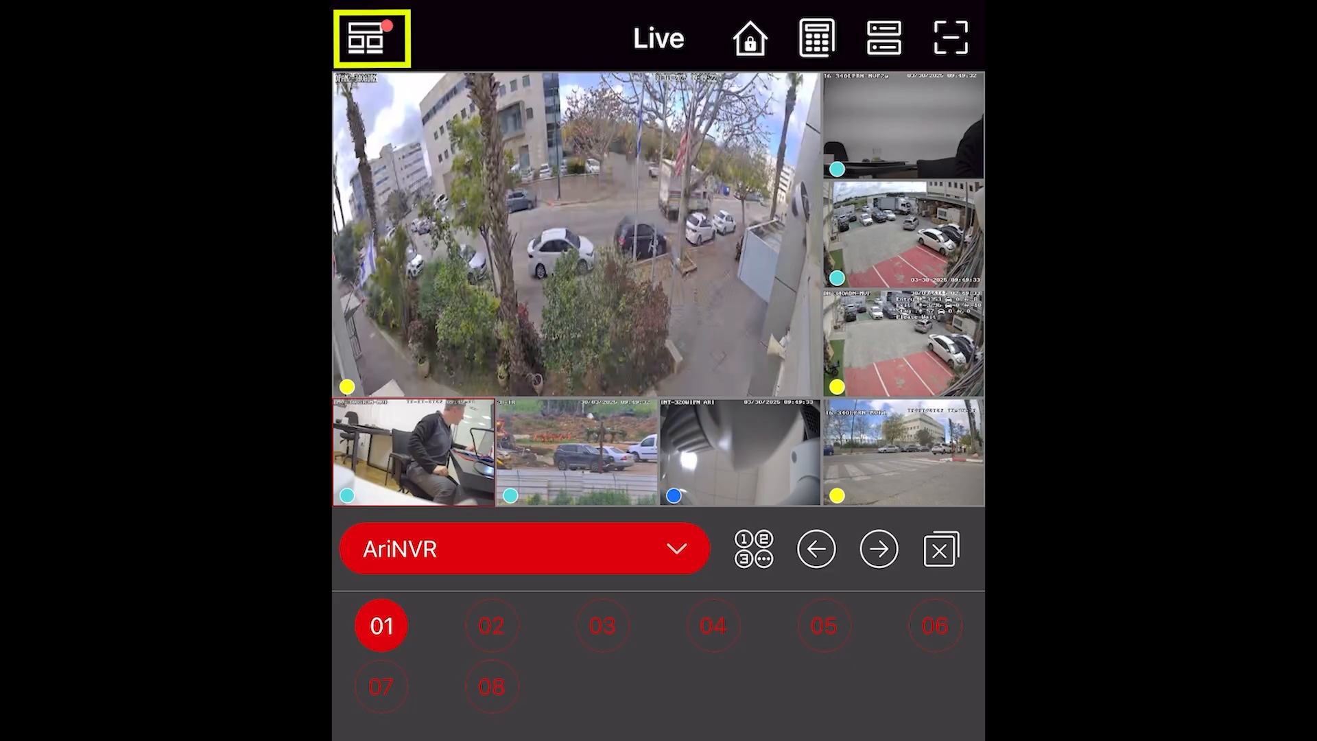
# In the mobile app, open the camera tampering notification for I6-340LPRN-MVF2@ and examine its remote playback on an enlarged timeline.
pyautogui.click(365, 39)
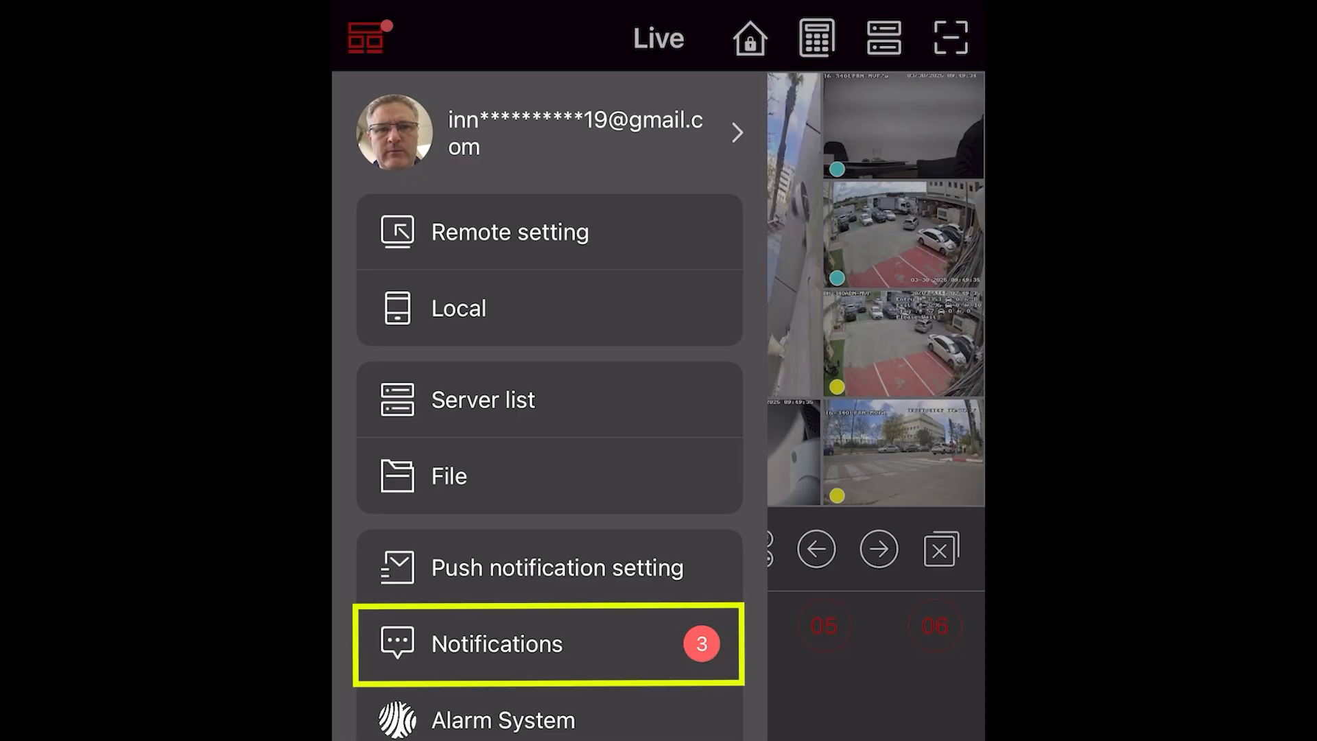
pyautogui.click(497, 644)
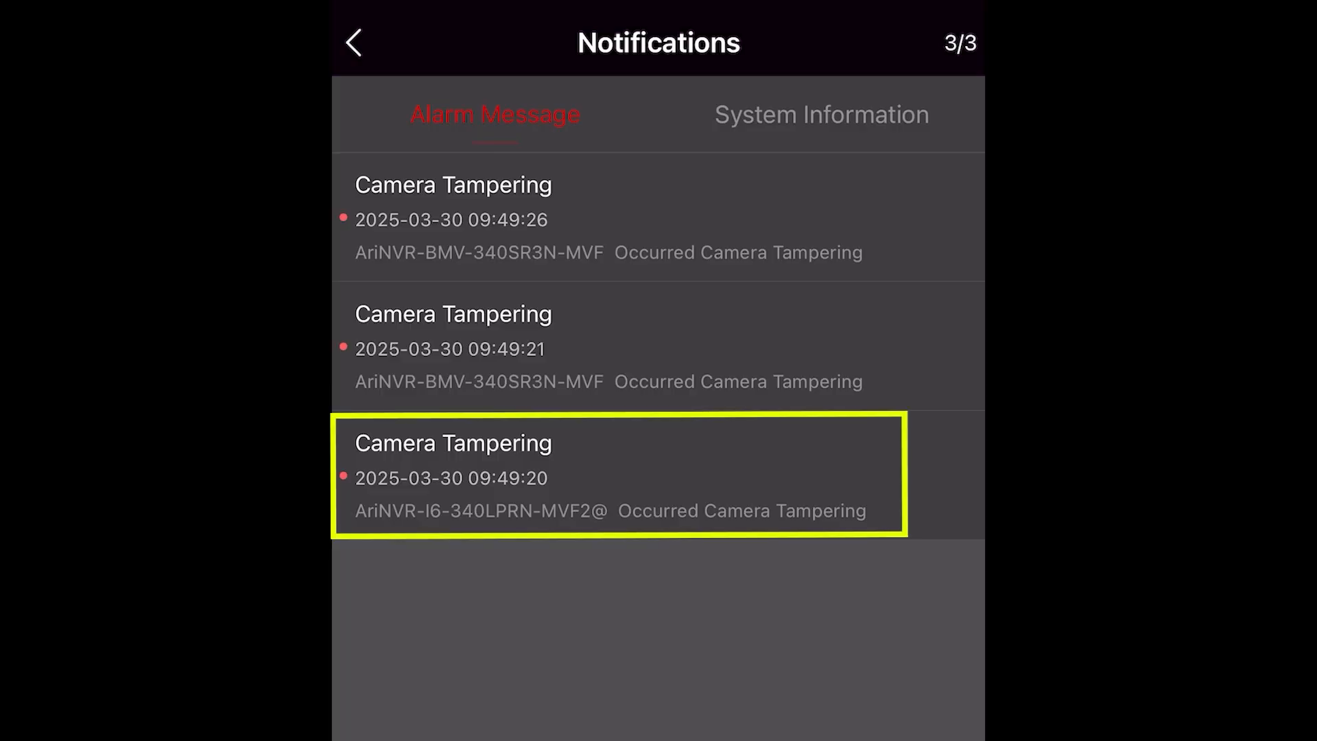
pyautogui.click(617, 477)
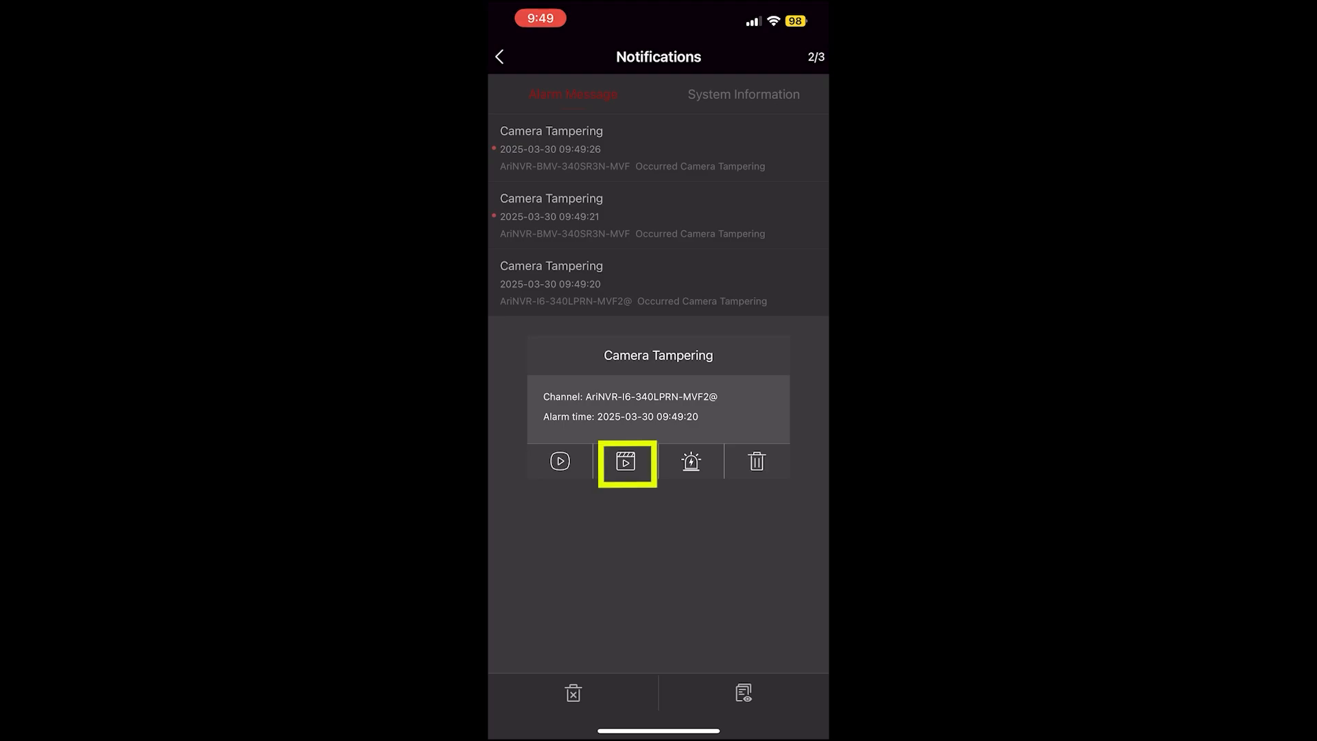
pyautogui.click(626, 461)
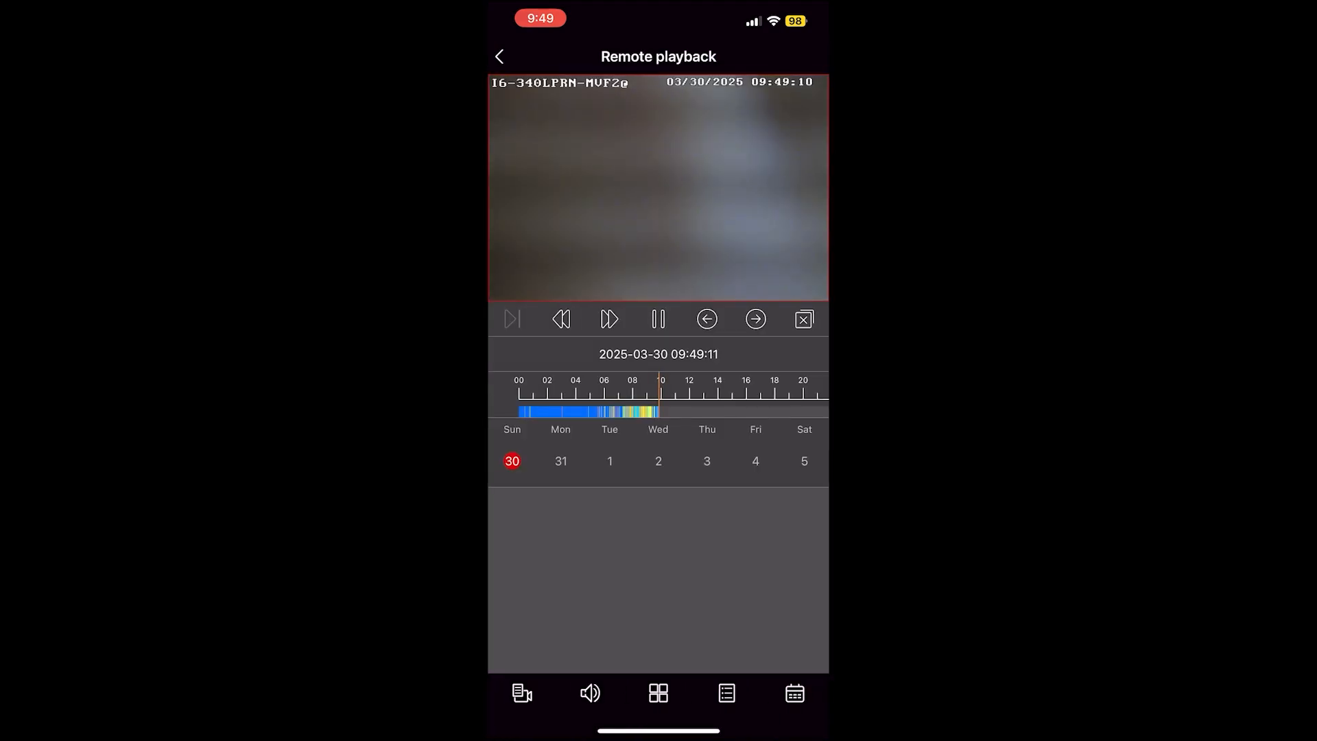
pyautogui.scroll(3, 658, 395)
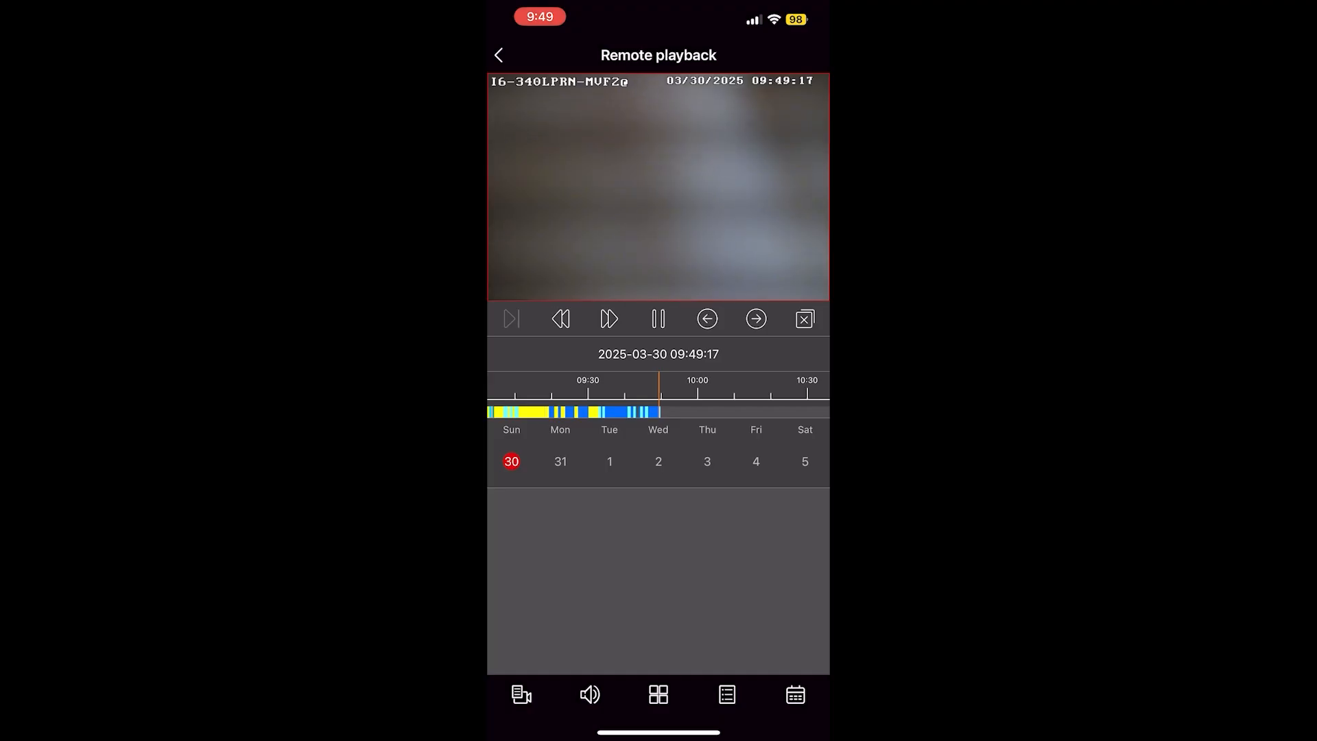
pyautogui.scroll(3, 658, 395)
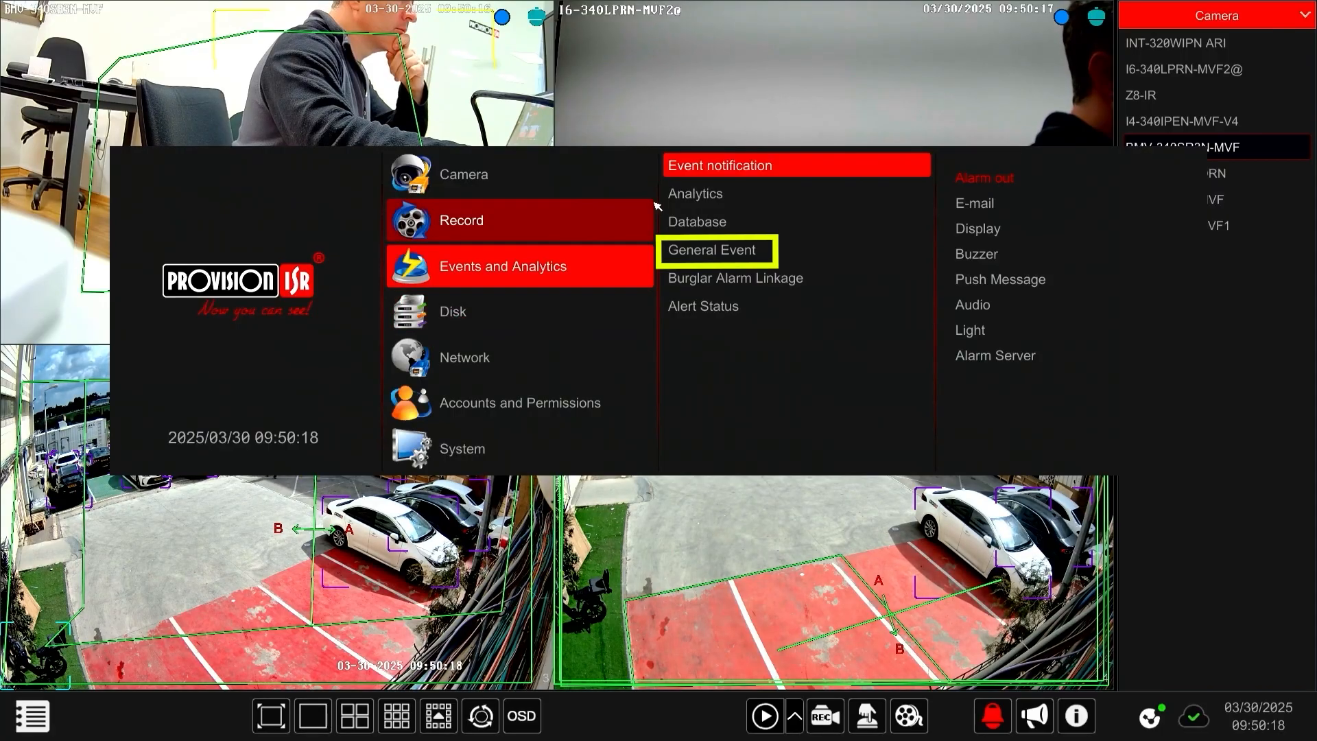
# Open the IPC Offline general event settings and review the message box pop-up triggers for all cameras.
pyautogui.click(758, 250)
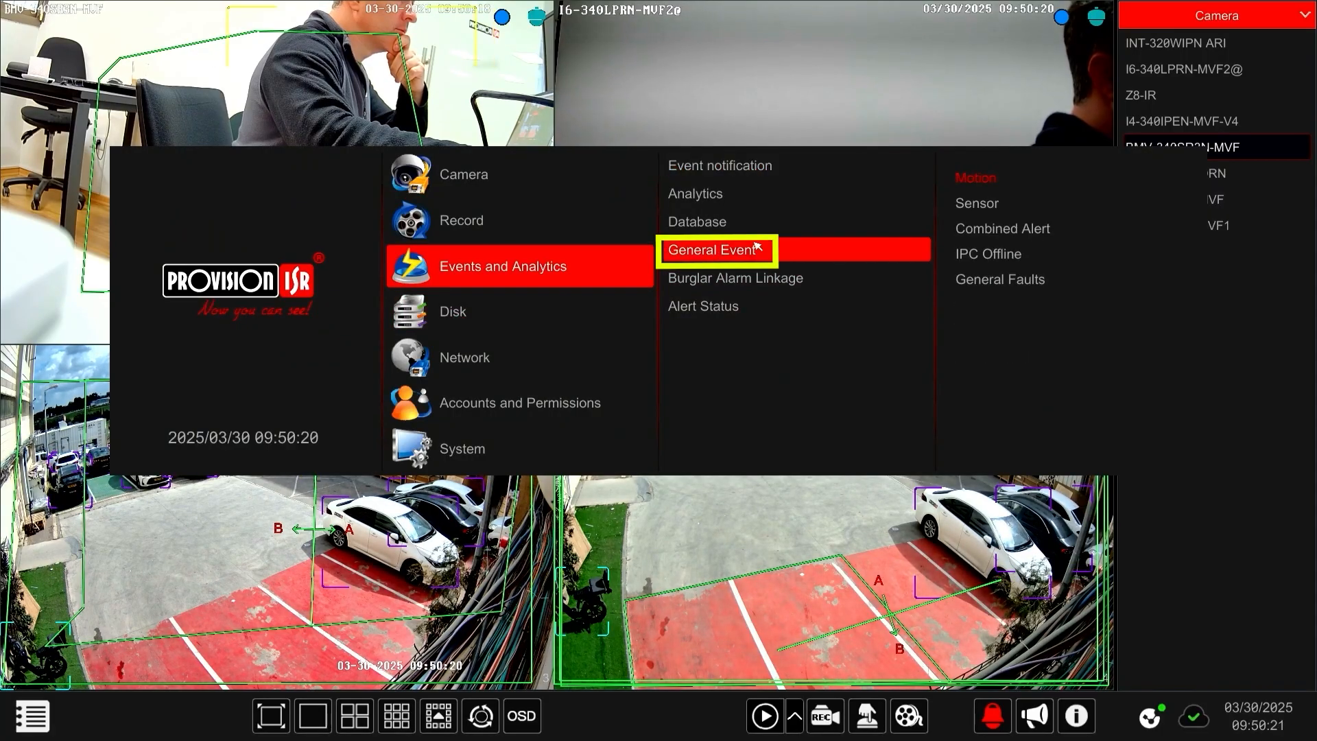
pyautogui.click(1018, 255)
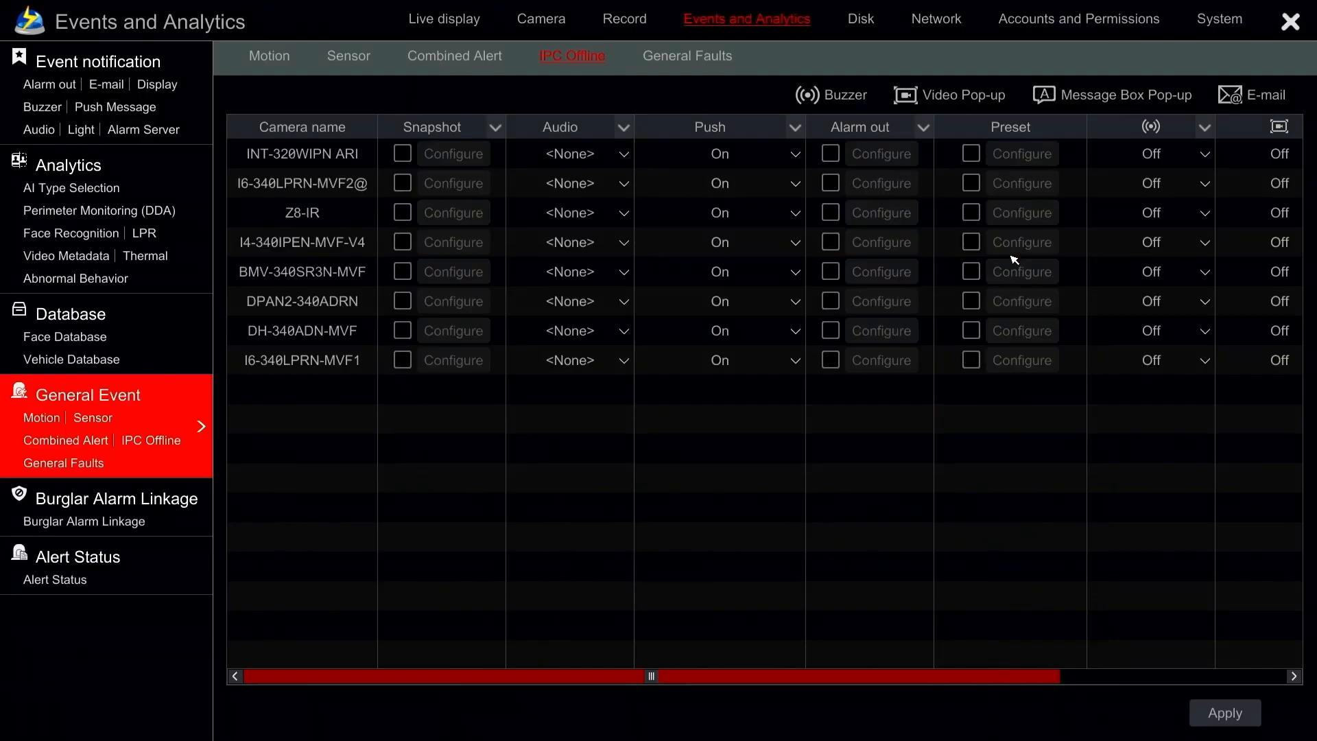
pyautogui.moveTo(843, 675); pyautogui.dragTo(1068, 668)
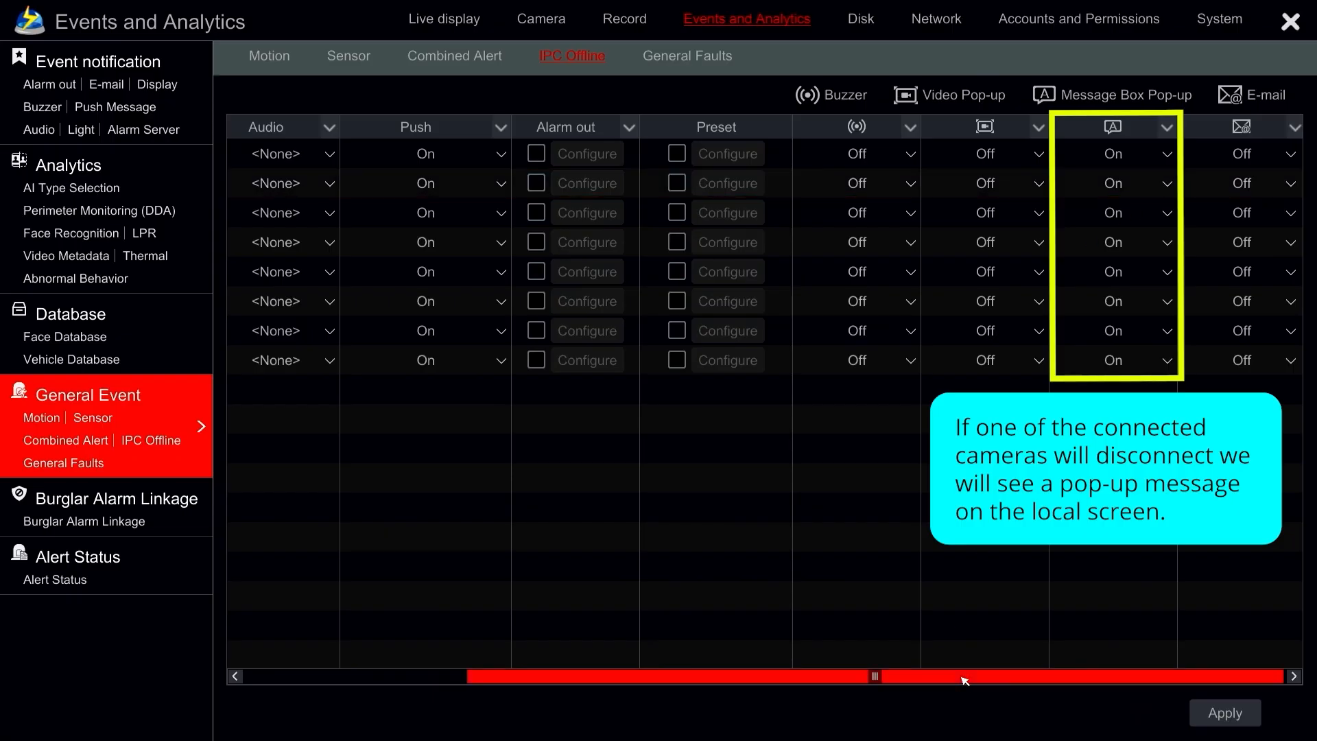
pyautogui.moveTo(961, 676); pyautogui.dragTo(603, 678)
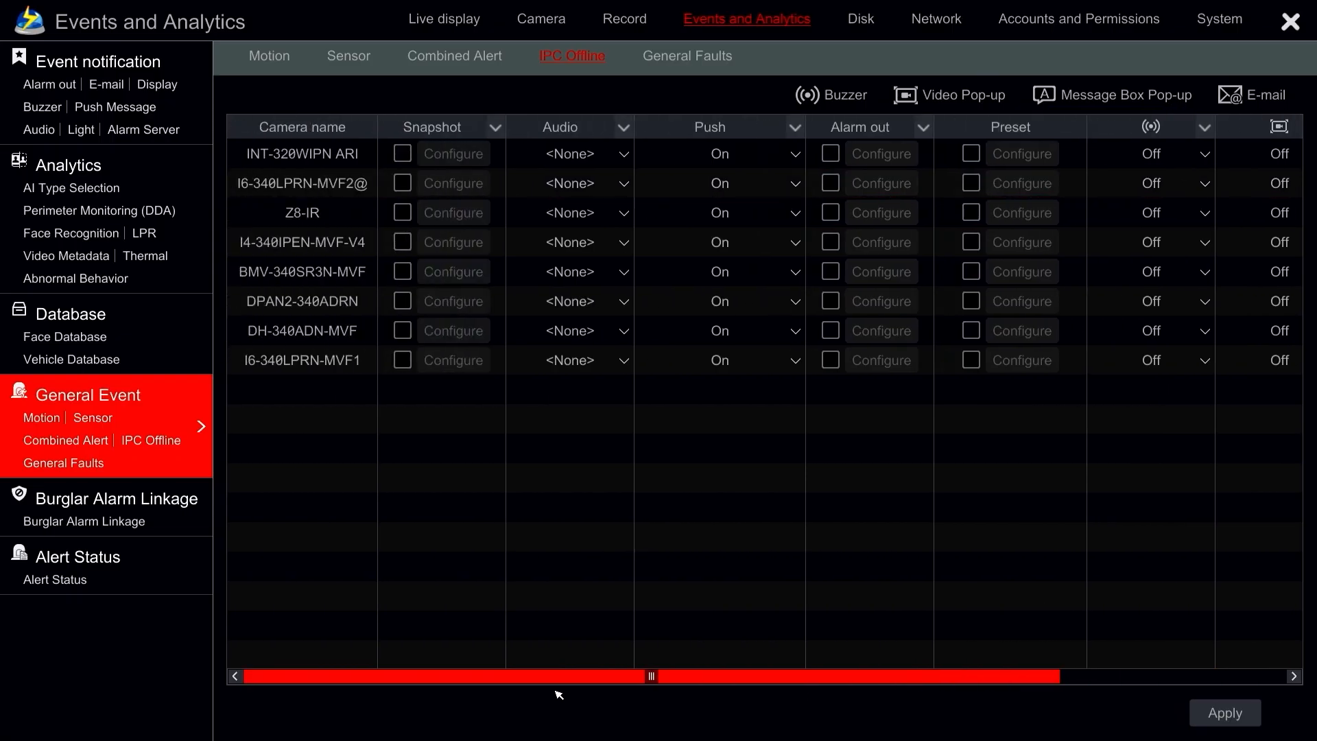
# Narrow the Push column, widen the Camera name column, keep push On for I6-340LPRN-MVF2@ and apply the IPC Offline settings.
pyautogui.click(797, 127)
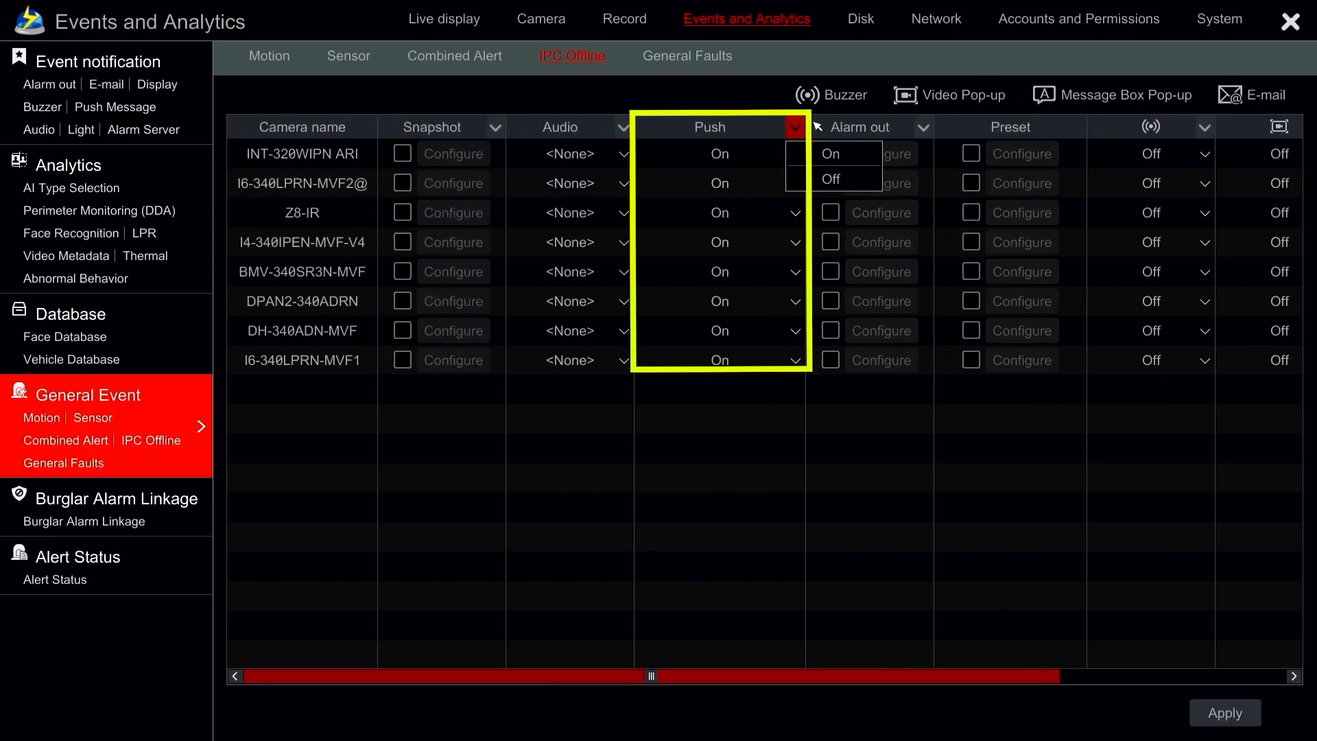
pyautogui.moveTo(807, 127); pyautogui.dragTo(740, 129)
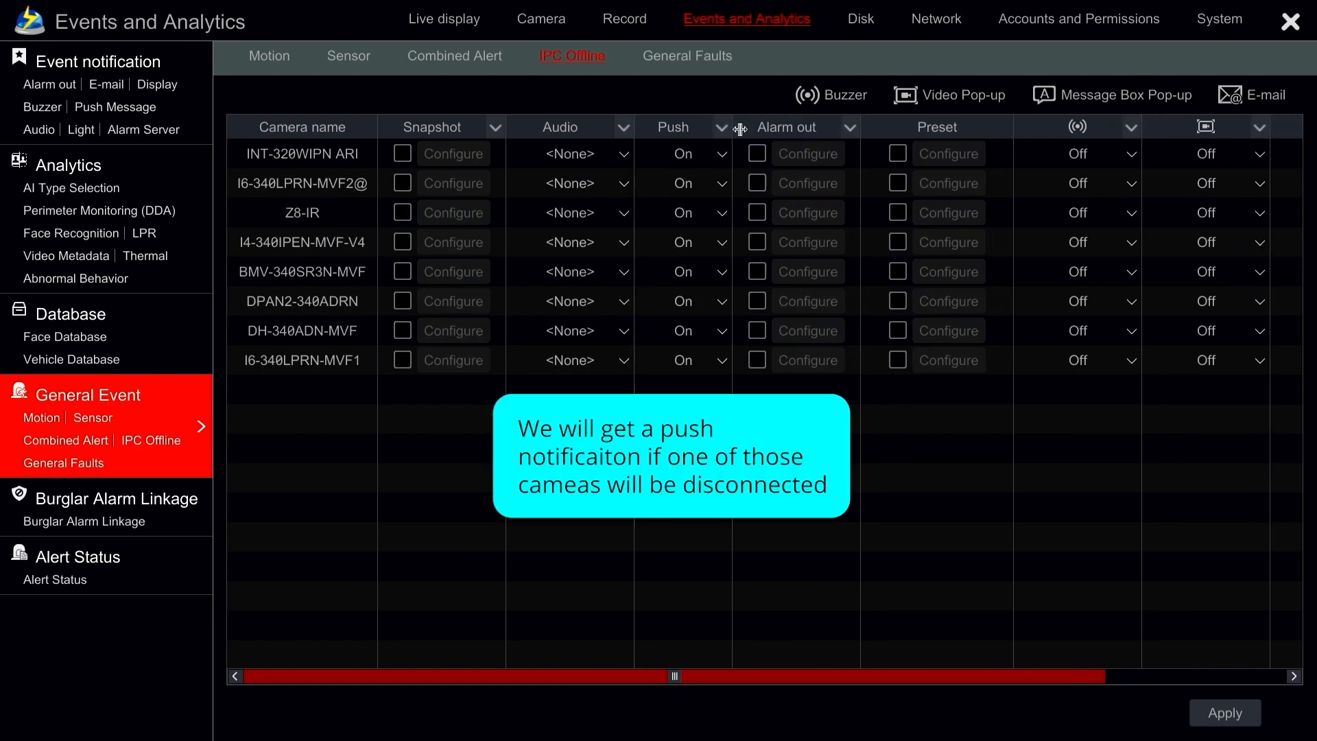
pyautogui.moveTo(385, 130); pyautogui.dragTo(421, 140)
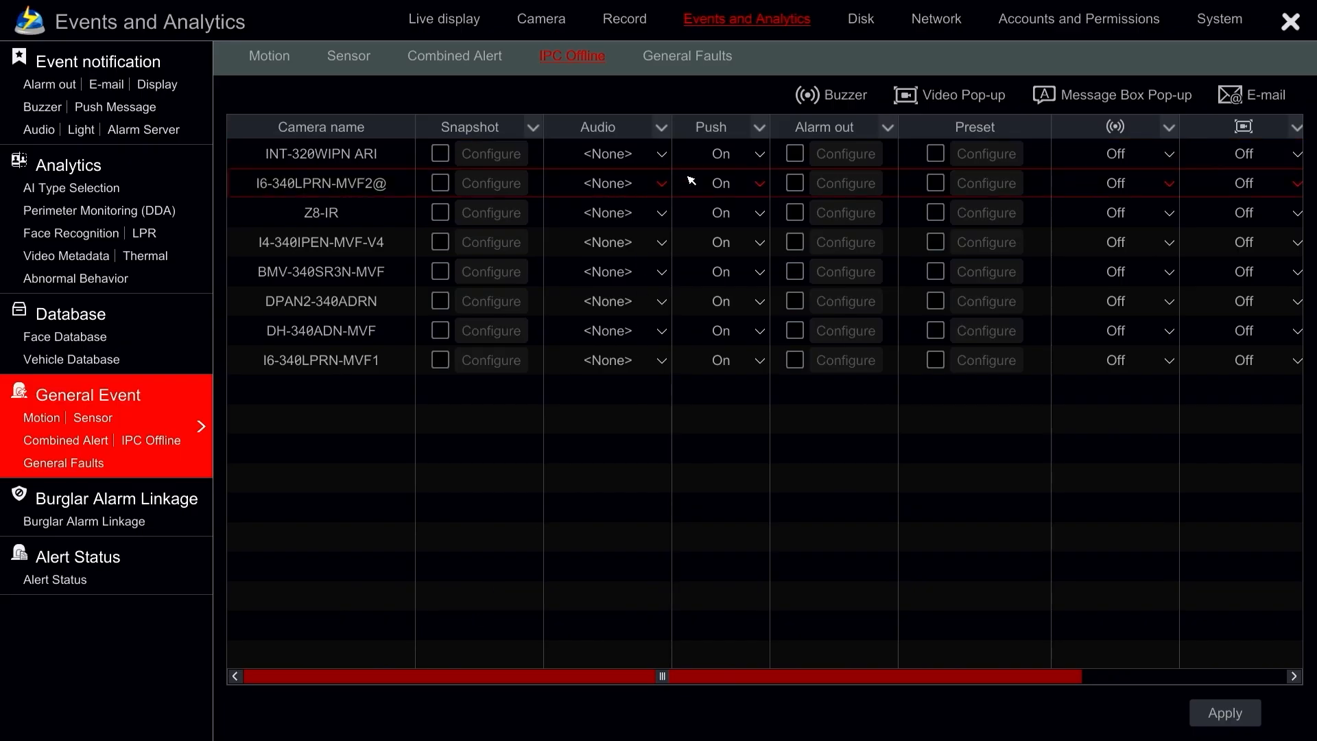
pyautogui.click(757, 187)
pyautogui.click(758, 187)
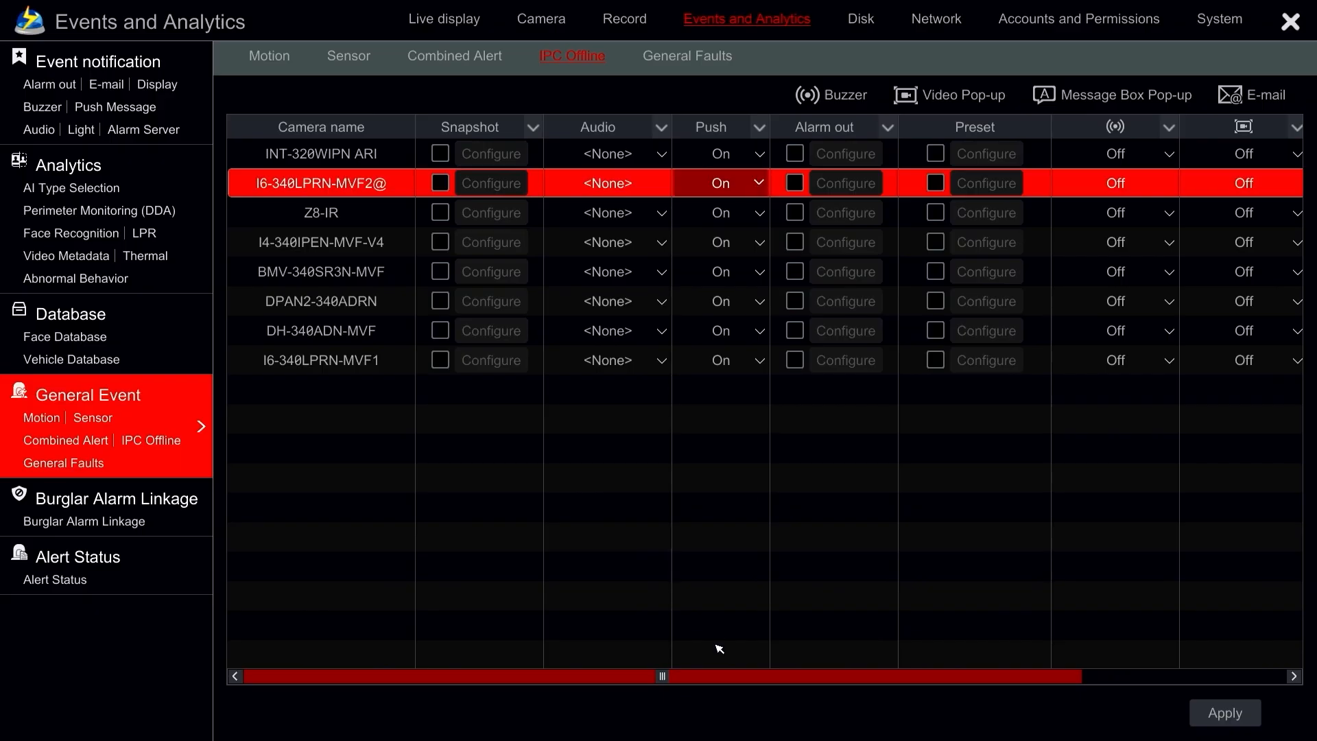
pyautogui.click(1209, 715)
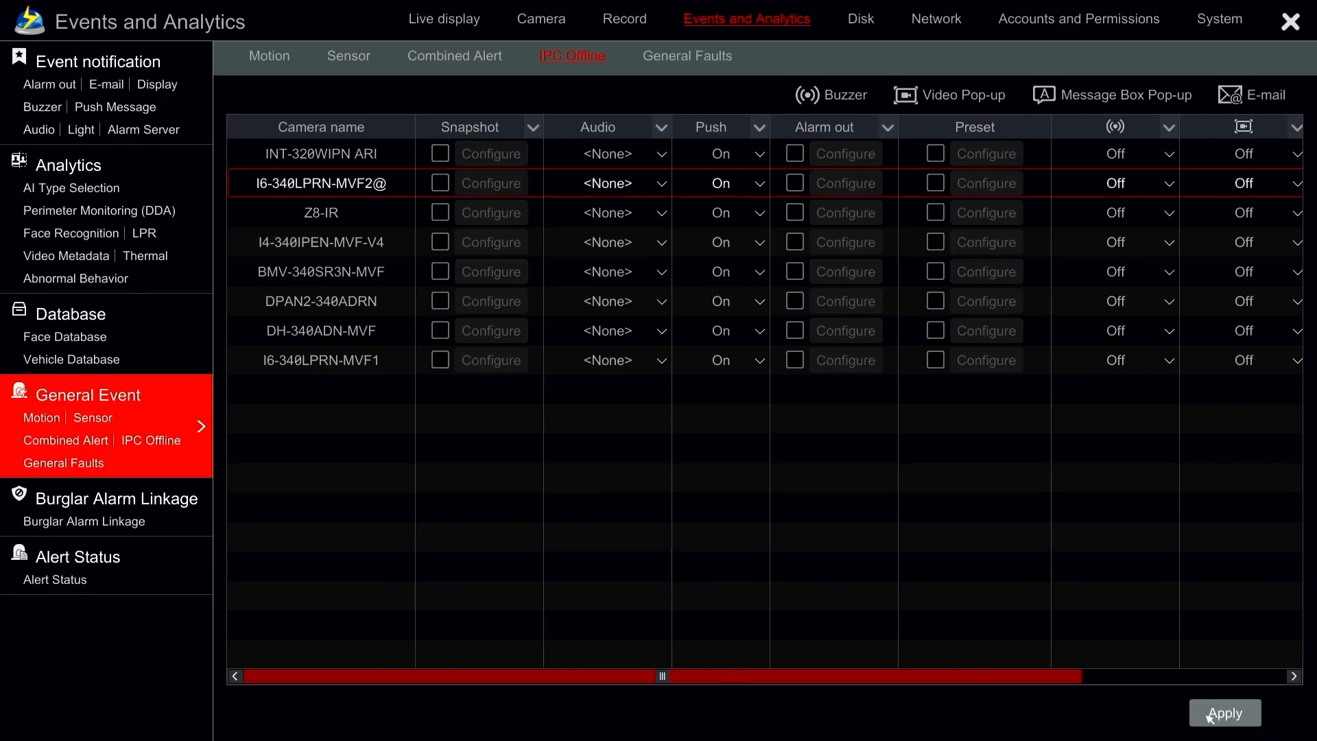
pyautogui.rightClick(851, 582)
pyautogui.rightClick(681, 547)
pyautogui.click(680, 547)
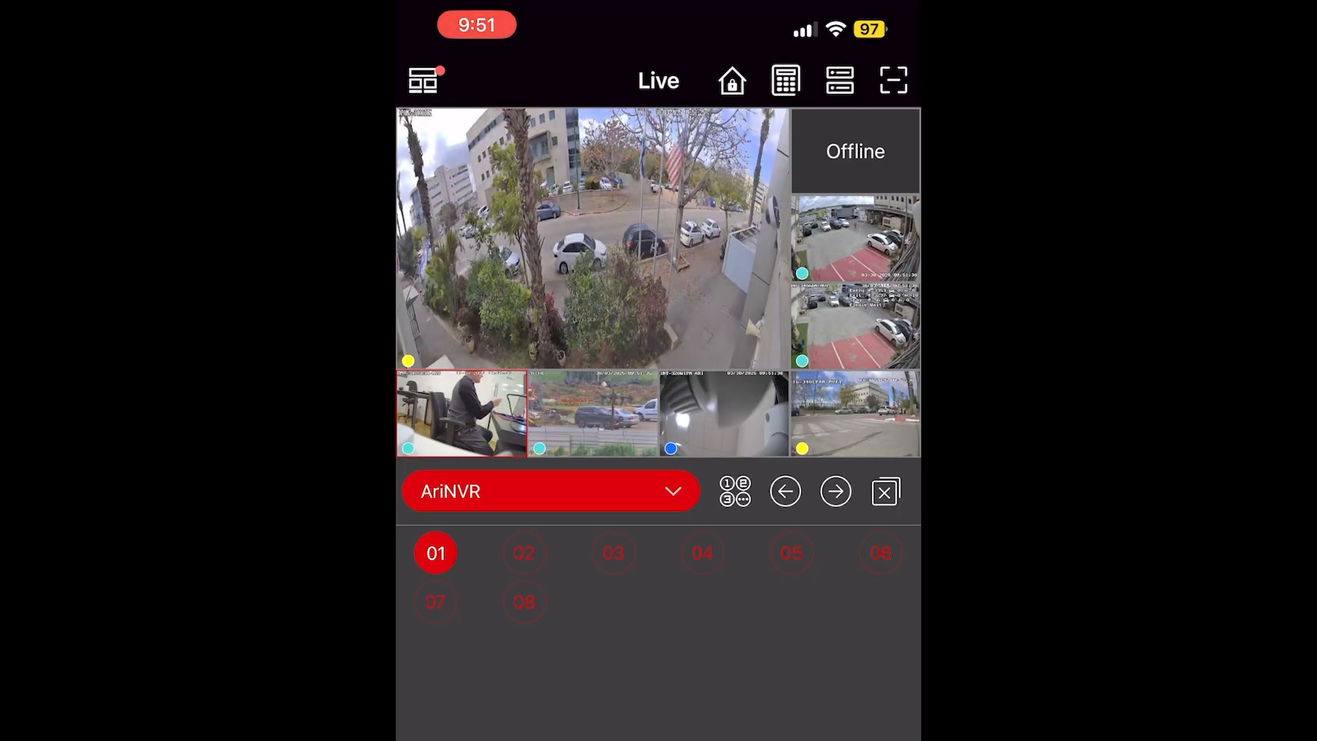
# In the mobile app, go to the alarm notifications and open the IPC Offline message for I6-340LPRN-MVF2@.
pyautogui.click(424, 80)
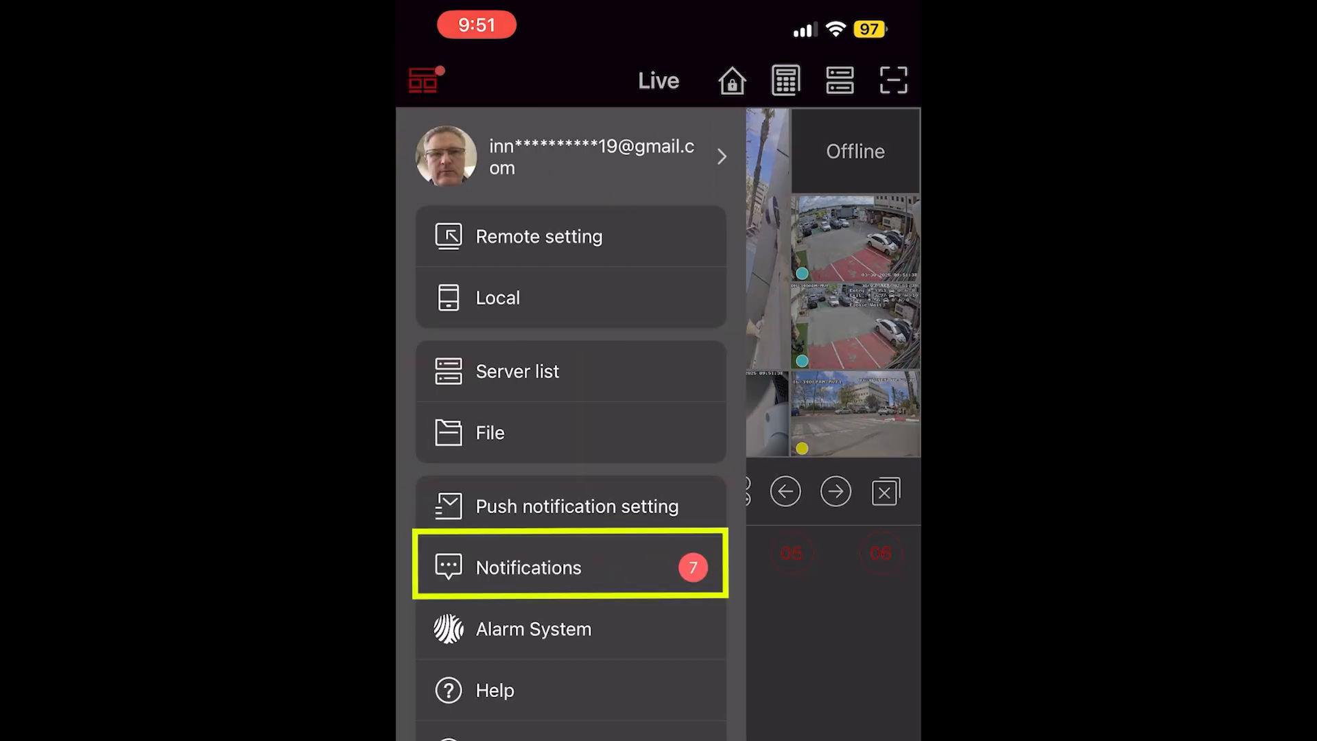
pyautogui.click(528, 567)
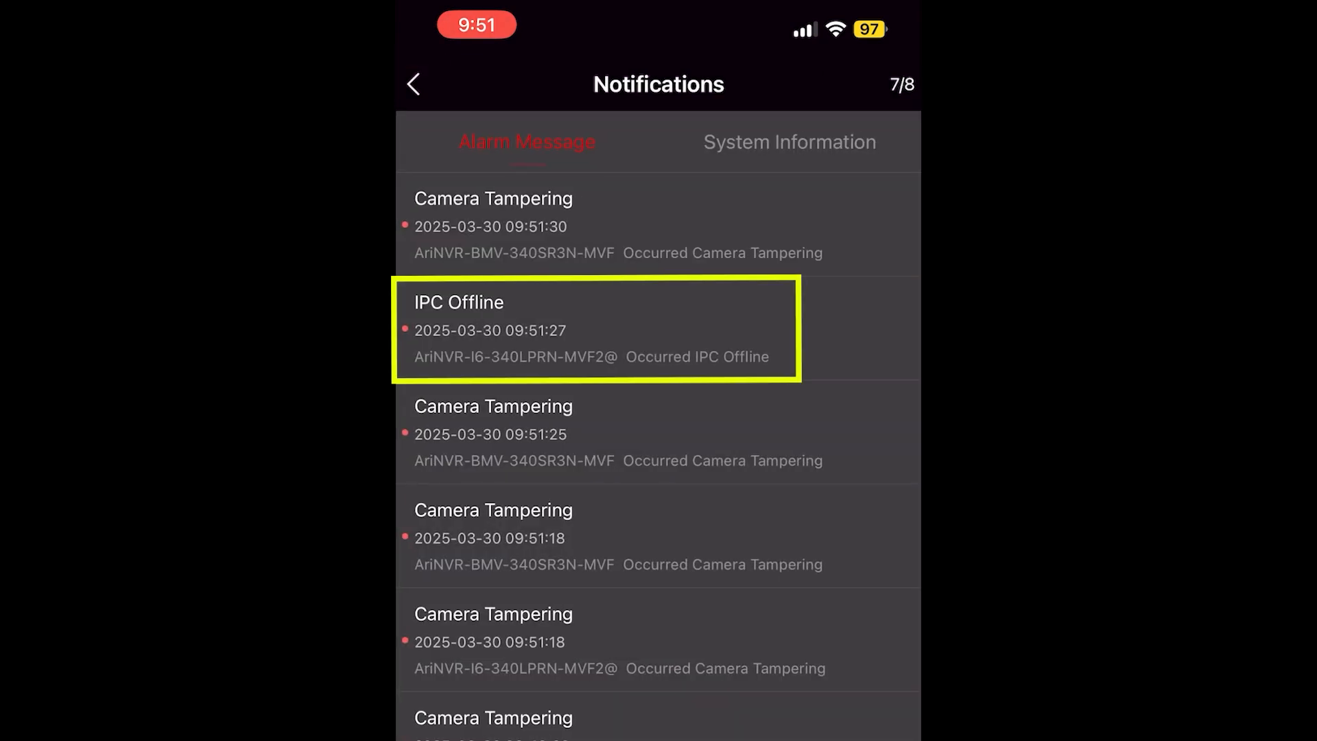
pyautogui.click(590, 329)
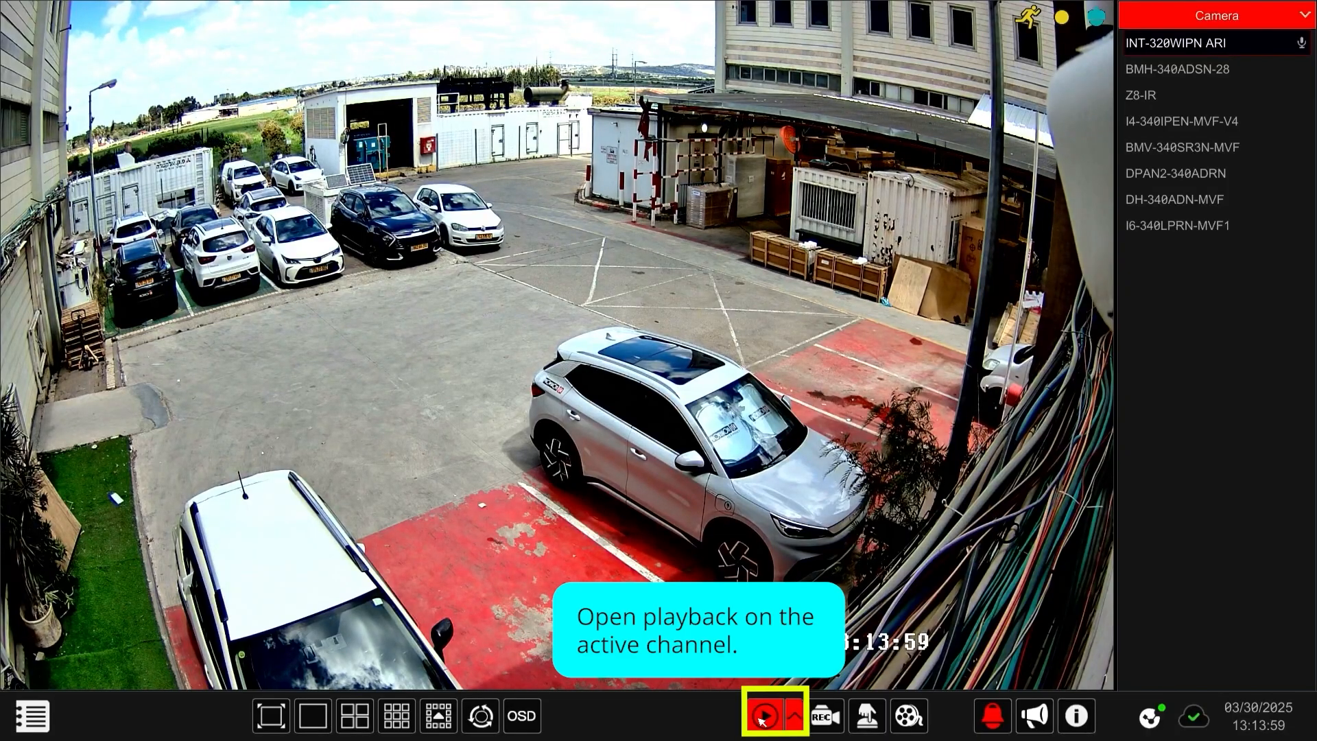
# On the recorder, open playback of the active I4-340IPEN-MVF-V4 channel and filter its timeline to motion events only.
pyautogui.click(764, 717)
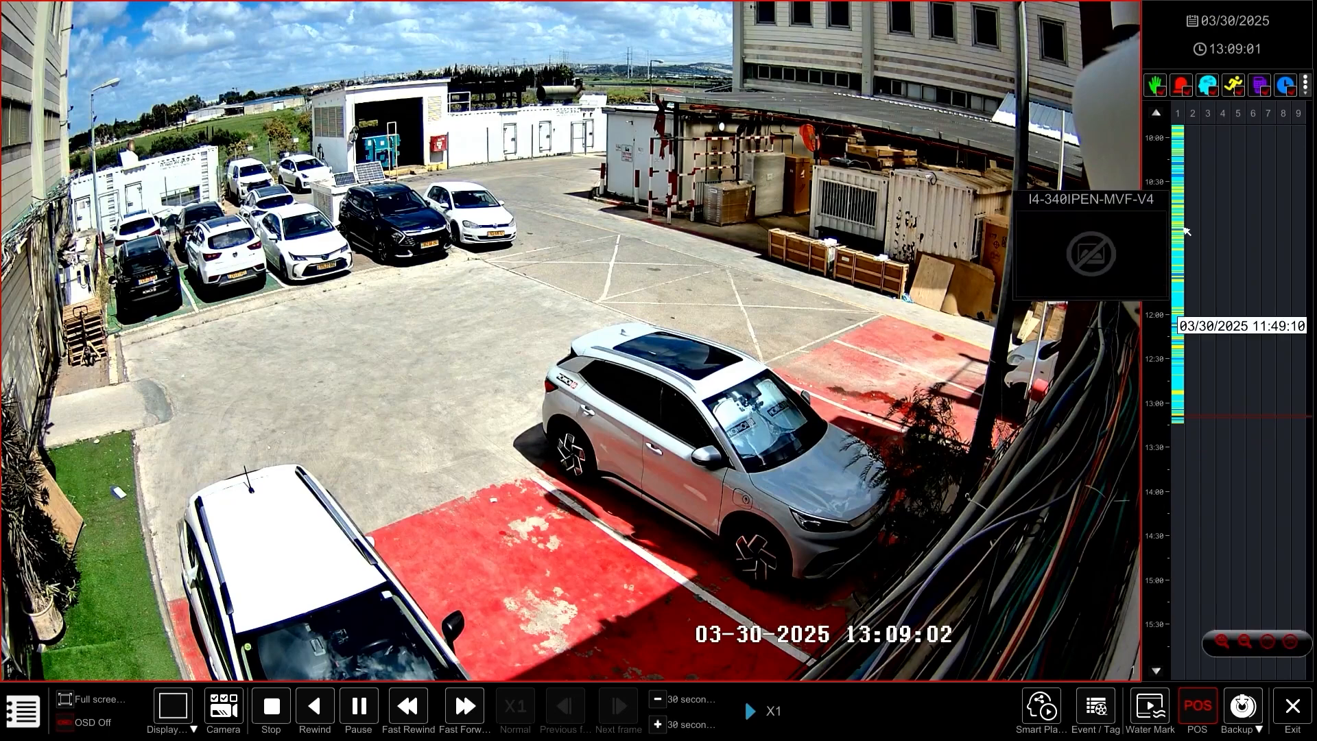
pyautogui.click(1213, 90)
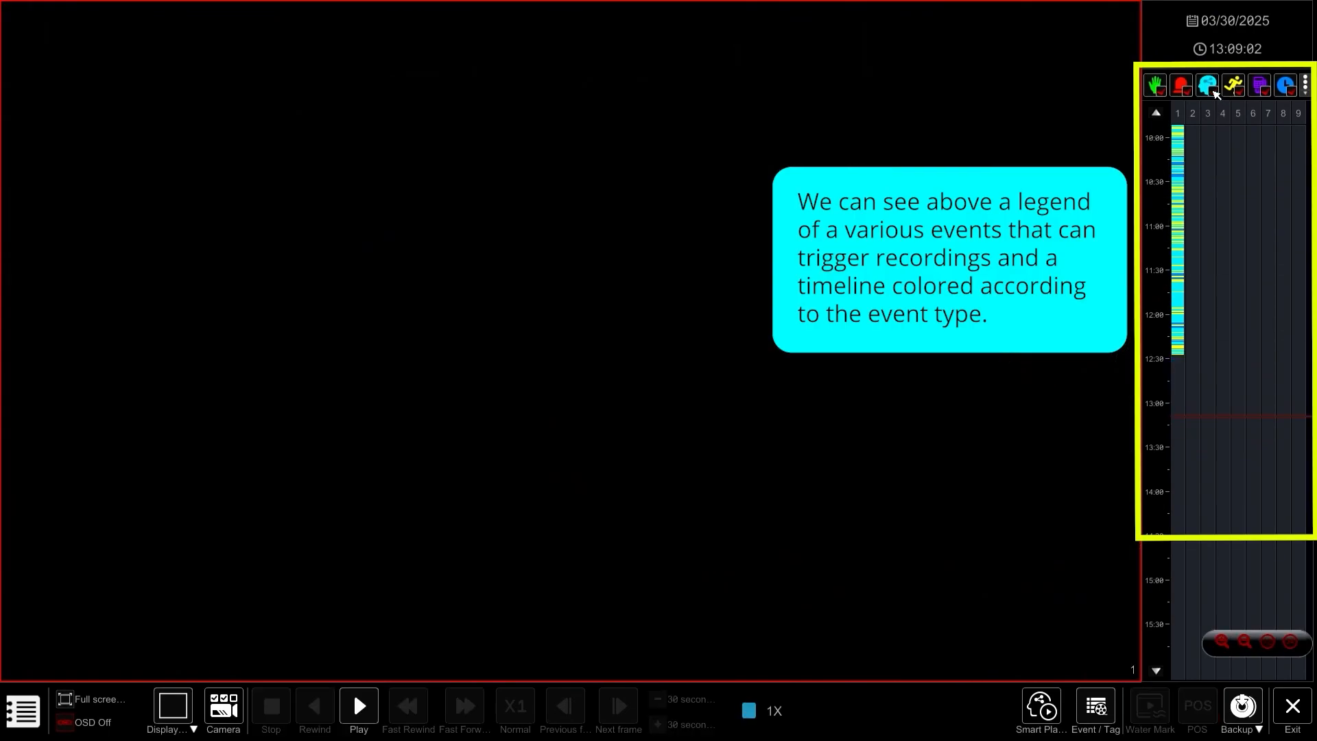
pyautogui.click(1286, 96)
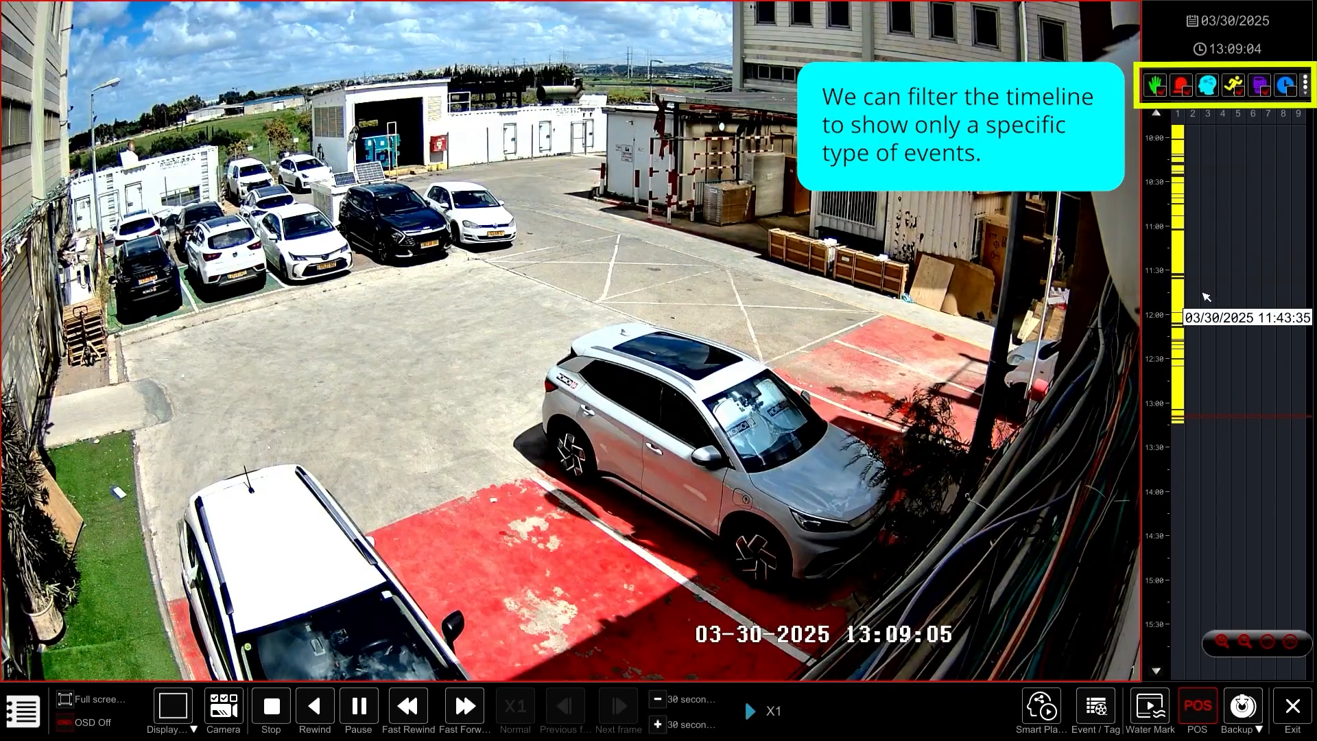
# Play the motion recordings from about 12:55 and 10:07, and exit playback to the live display.
pyautogui.click(1189, 400)
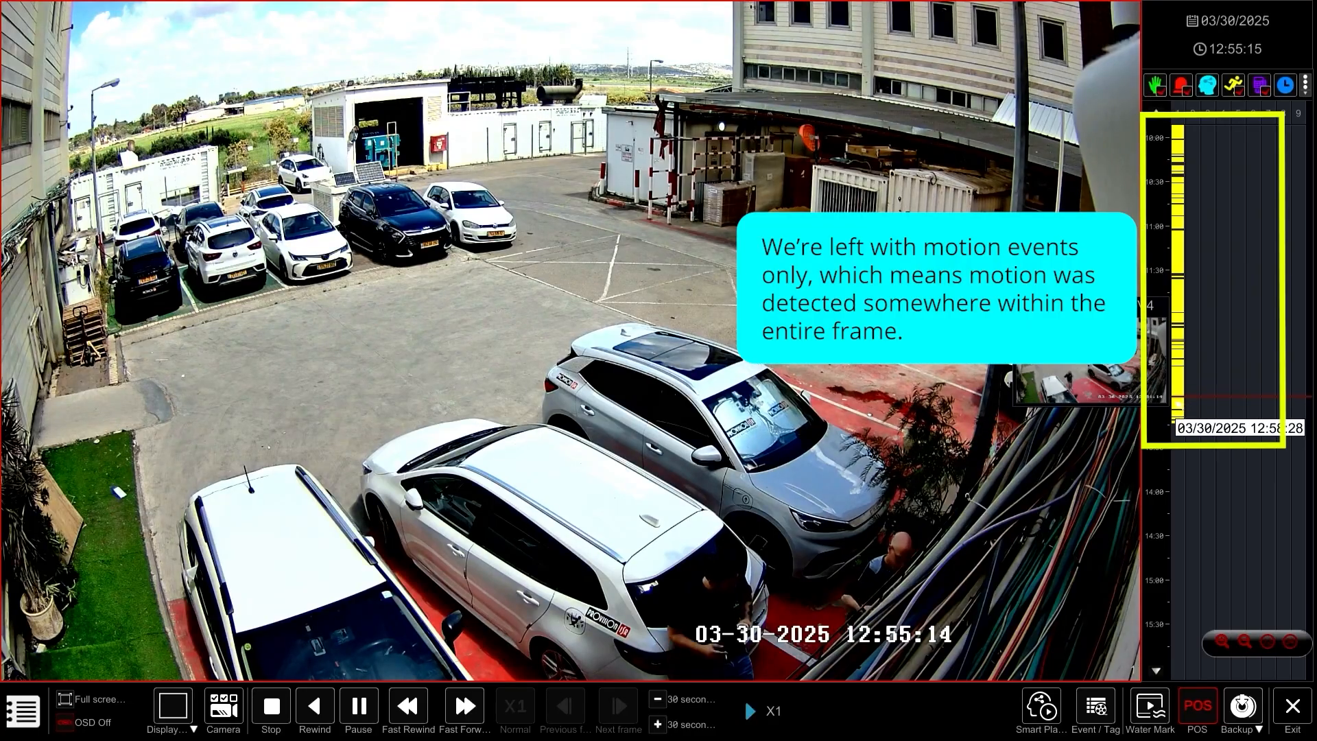
pyautogui.click(1181, 150)
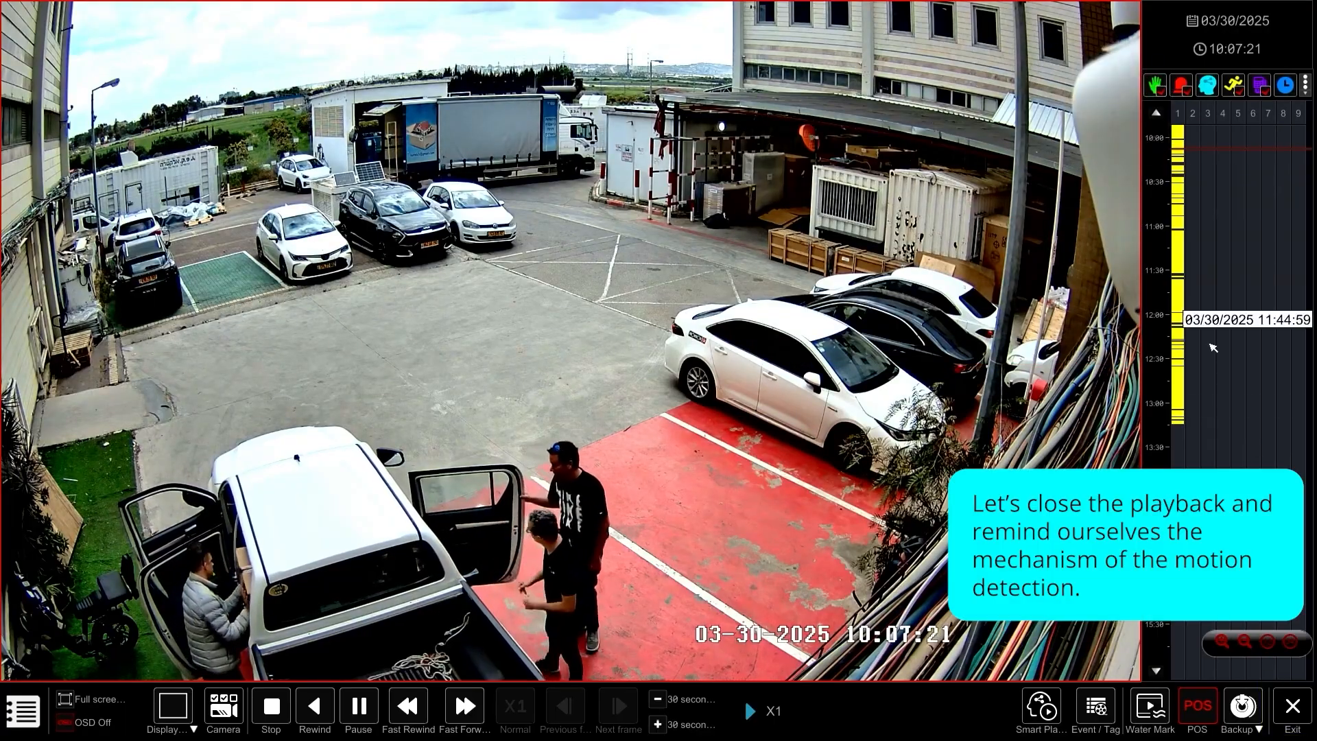
pyautogui.click(1289, 713)
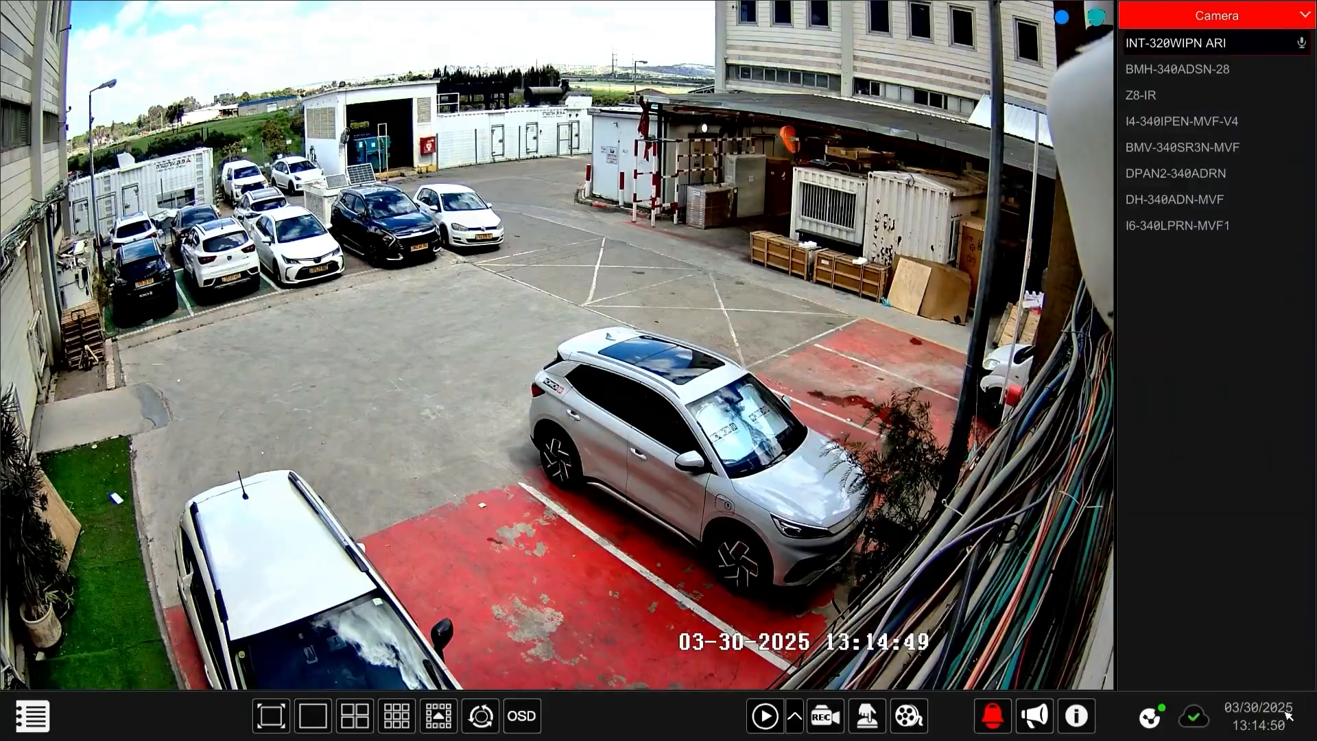
# Open the general Motion event configuration and continue to the cameras' motion detection settings.
pyautogui.click(32, 715)
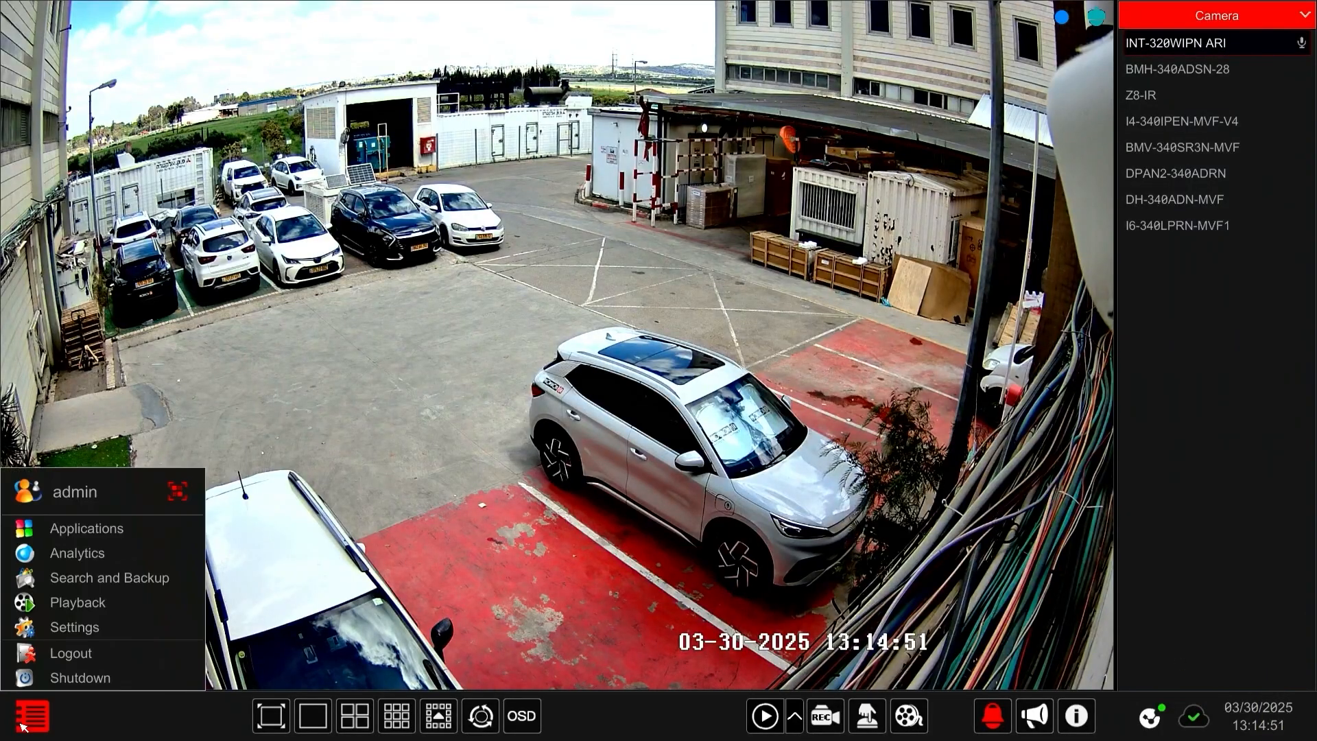
pyautogui.click(74, 626)
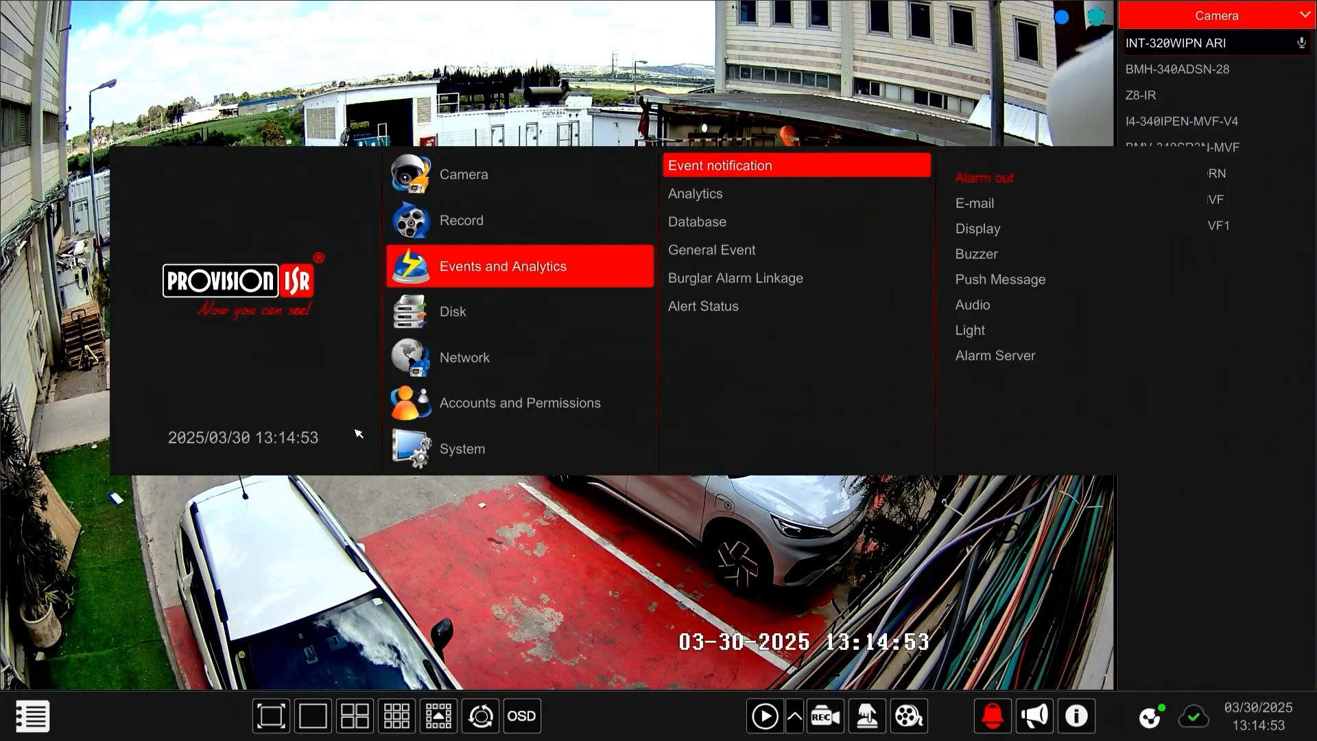
pyautogui.click(789, 253)
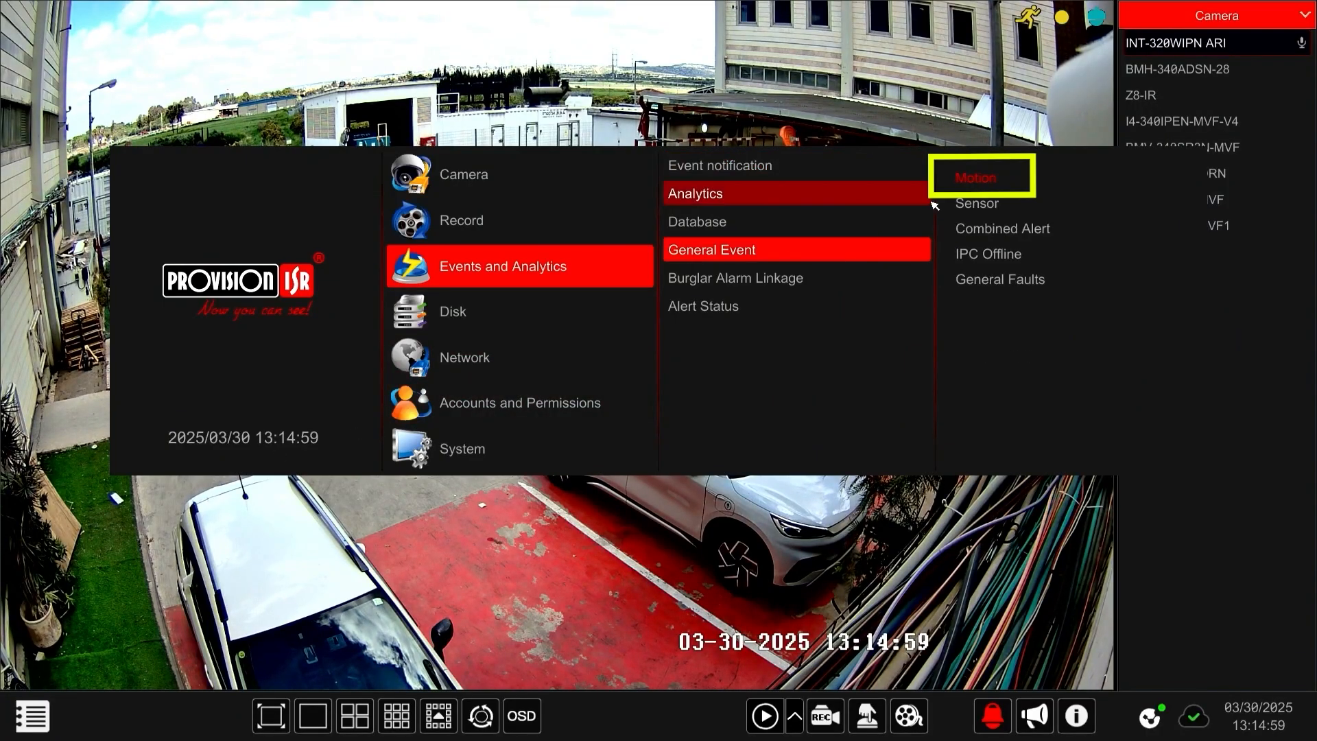
pyautogui.click(977, 183)
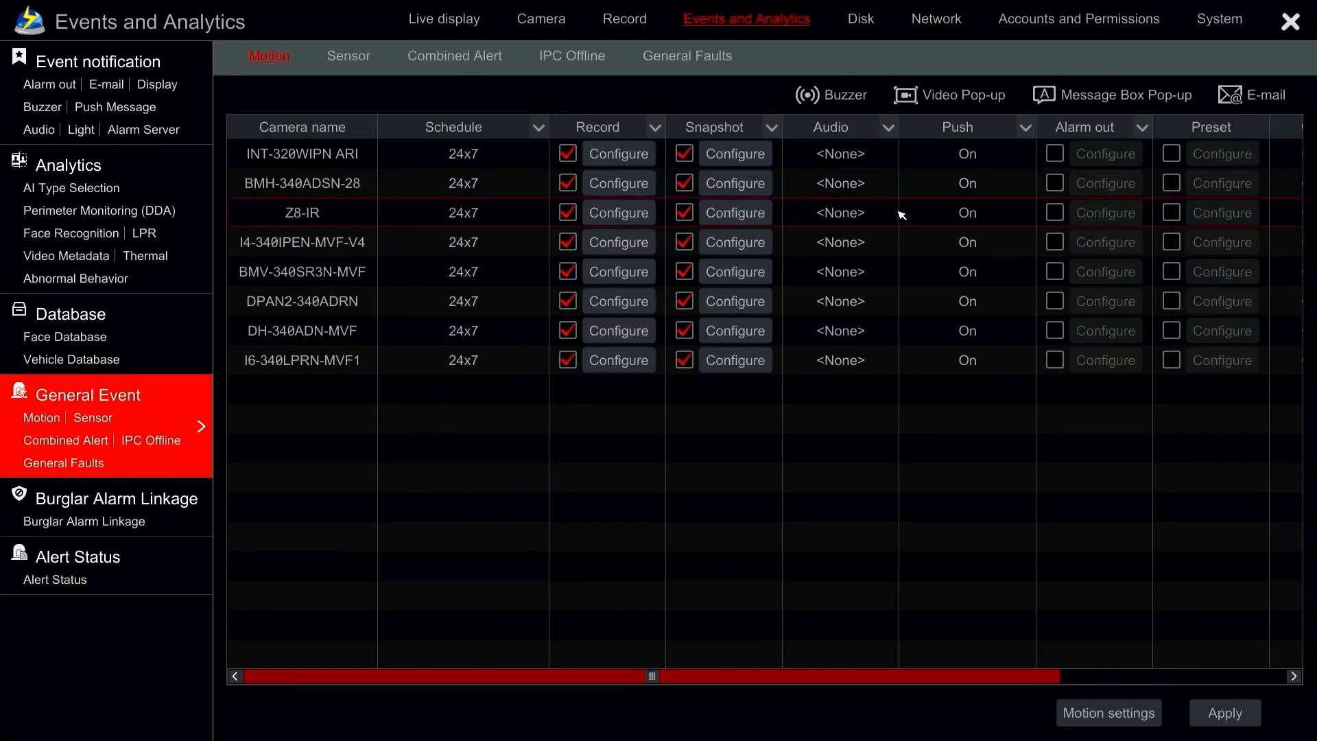
pyautogui.click(1075, 719)
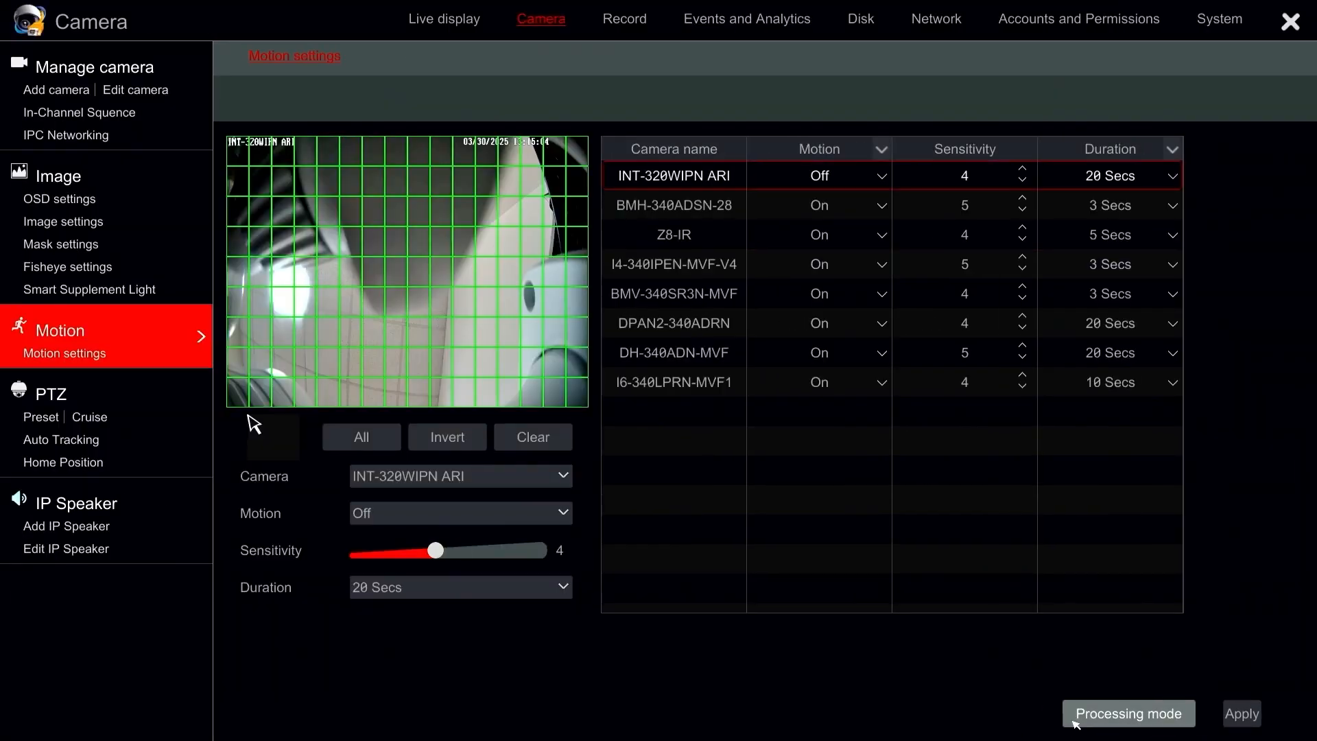
# Select I4-340IPEN-MVF-V4, keep its motion sensitivity at 5 and duration at 3 Secs, and apply the settings.
pyautogui.click(504, 478)
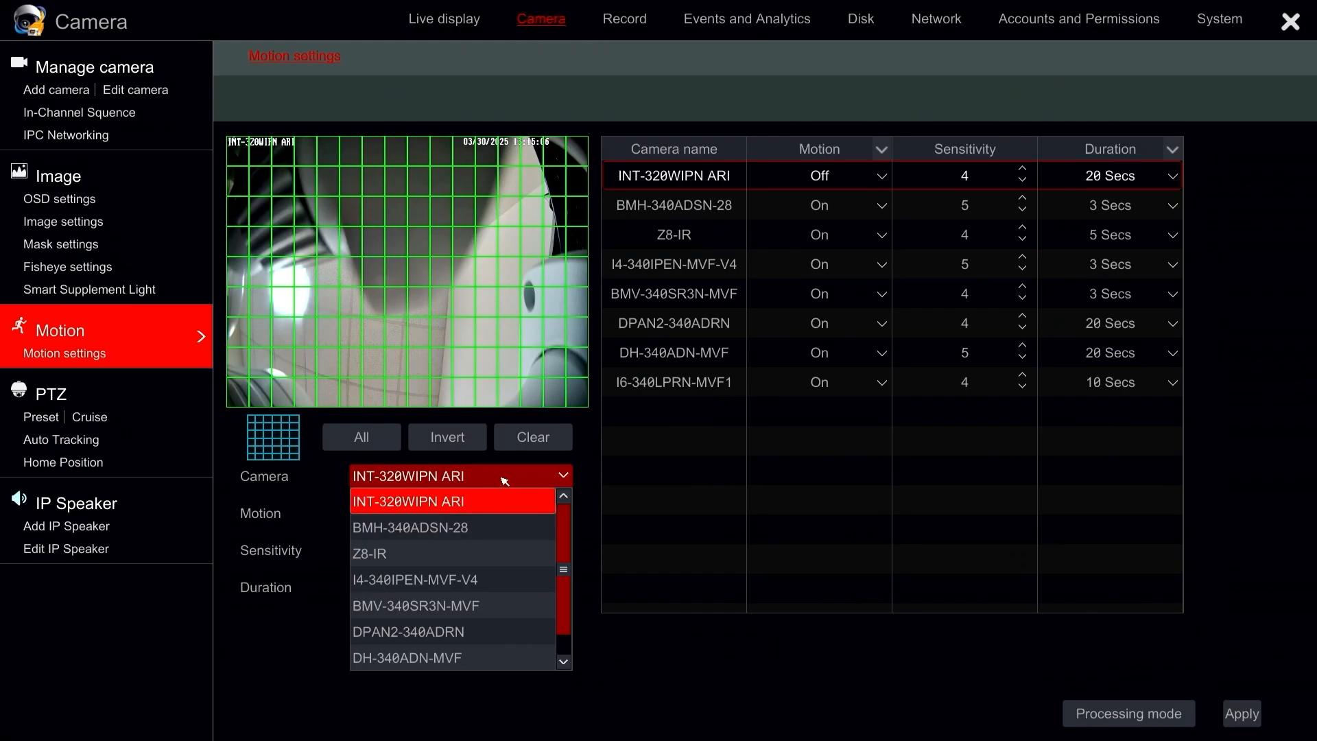
pyautogui.click(504, 578)
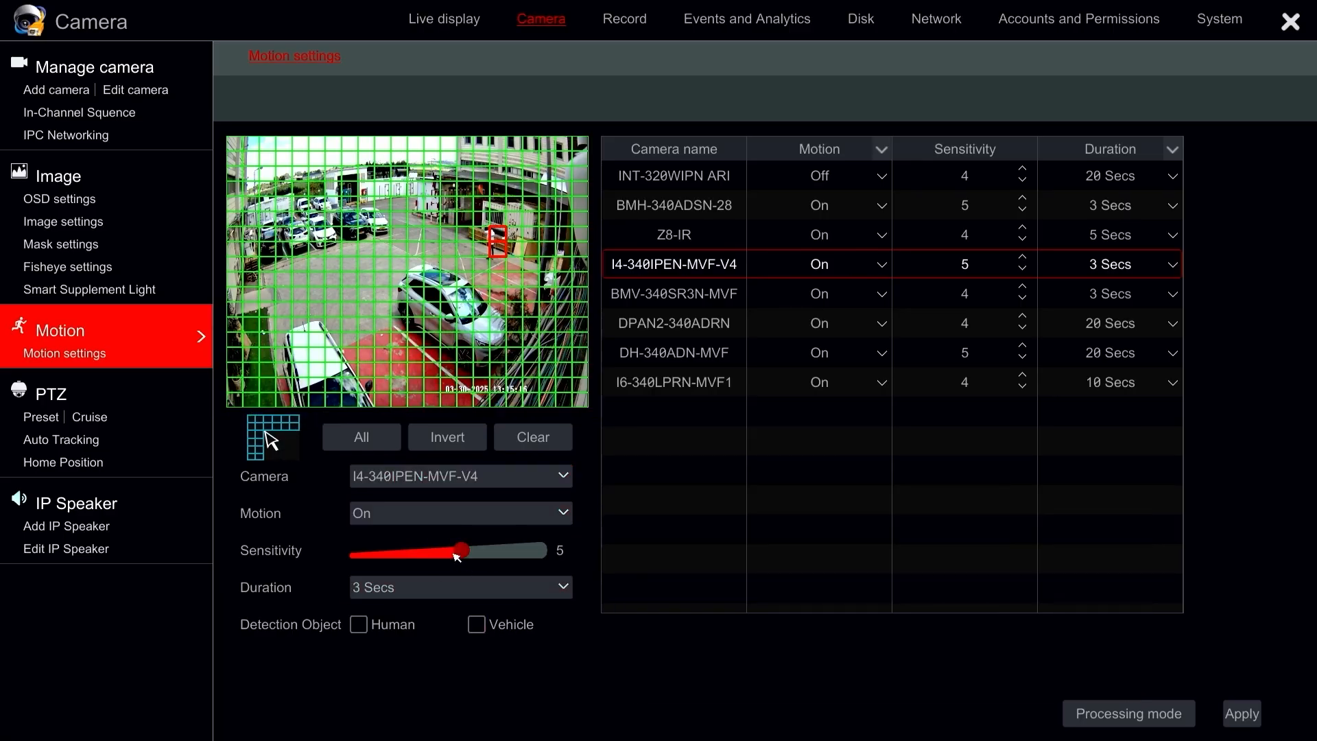
pyautogui.moveTo(461, 551)
pyautogui.mouseDown()
pyautogui.moveTo(446, 554)
pyautogui.moveTo(462, 551)
pyautogui.mouseUp()
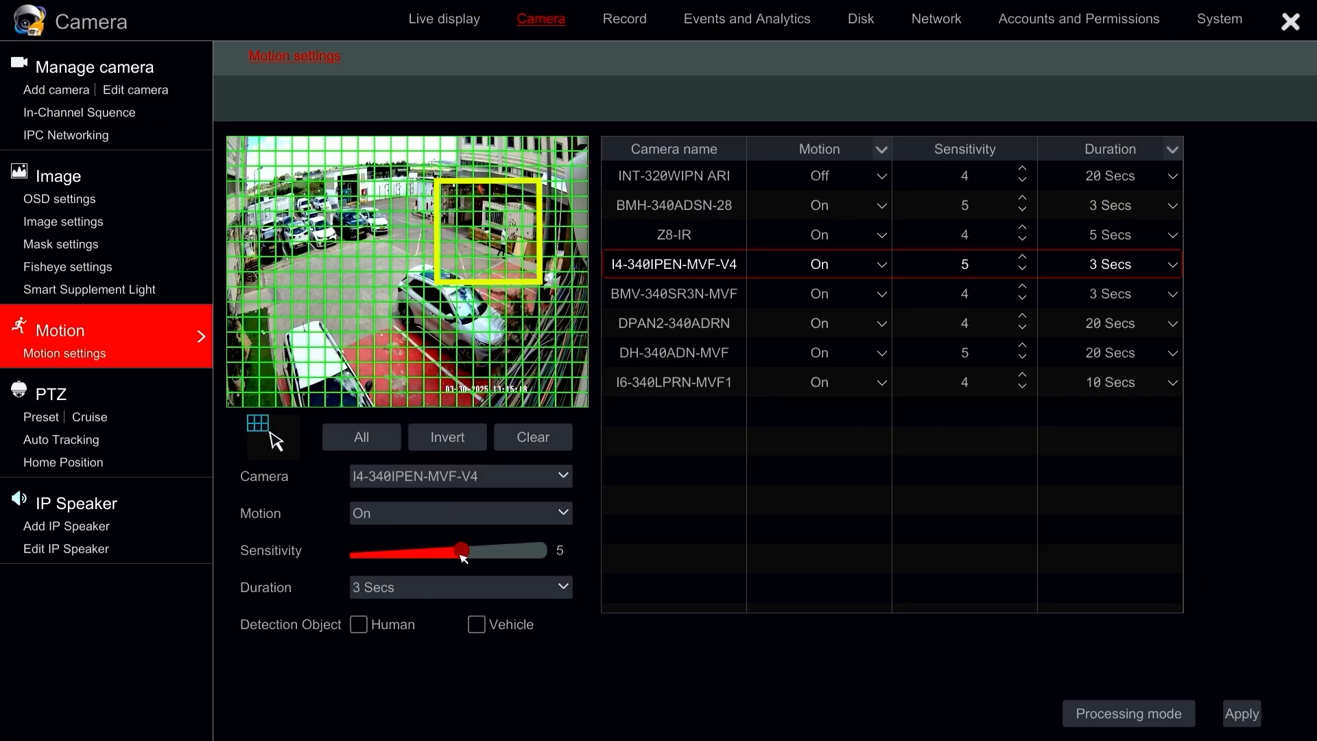
pyautogui.click(434, 592)
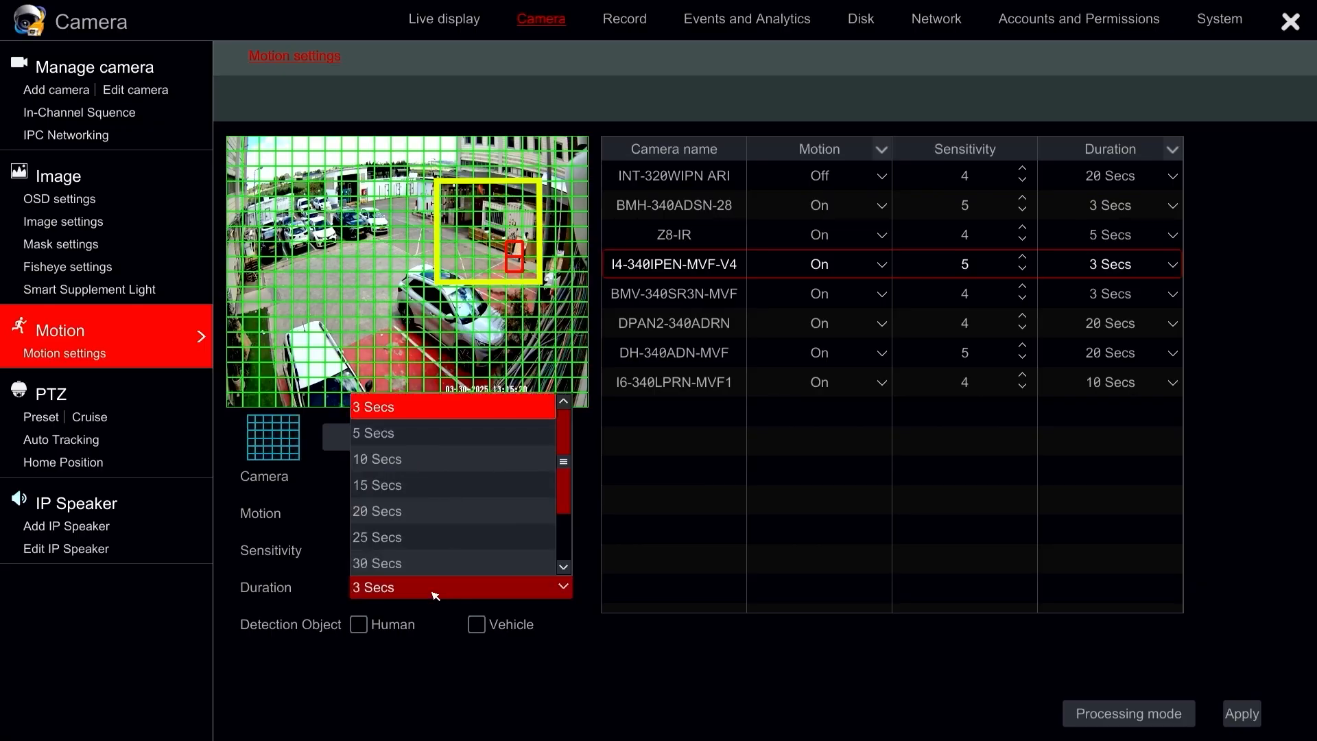
pyautogui.click(433, 593)
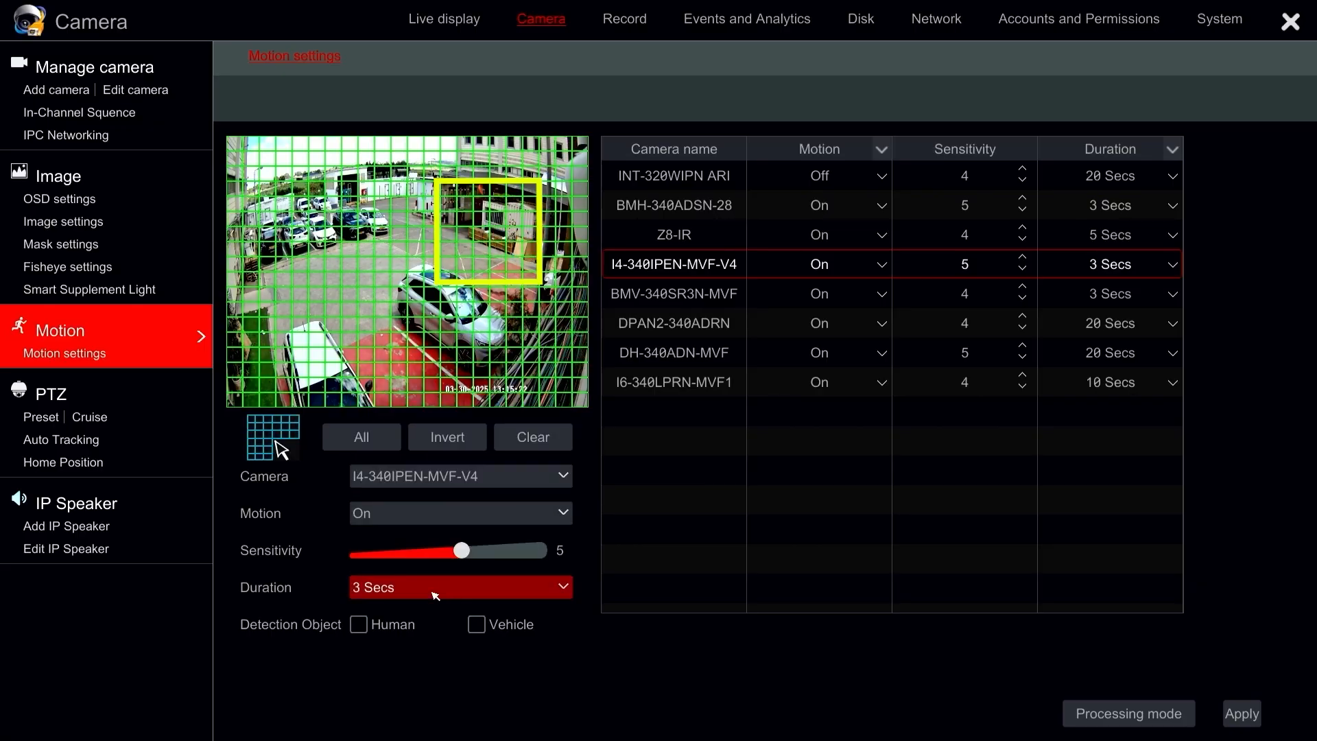
pyautogui.click(1243, 717)
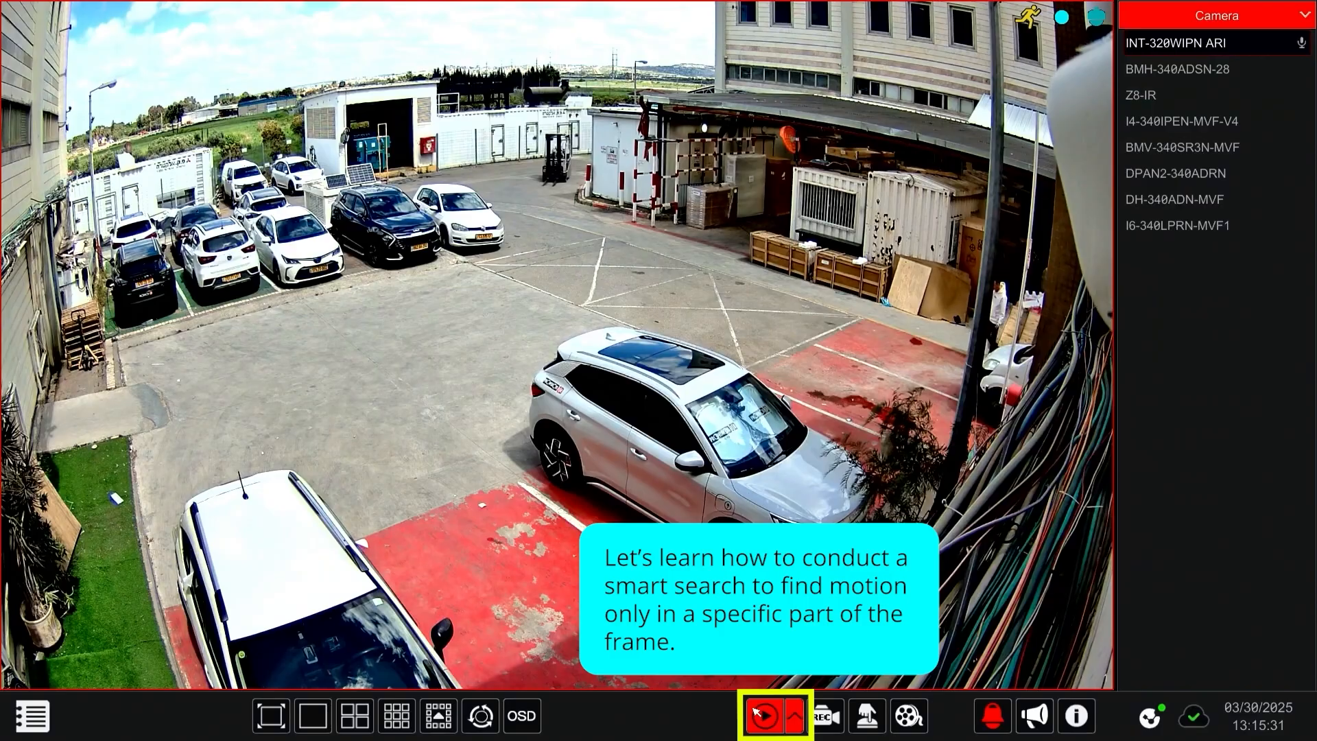
# Open smart playback for the active channel and hide the Common recordings so the enlarged timeline is limited to motion events.
pyautogui.click(759, 715)
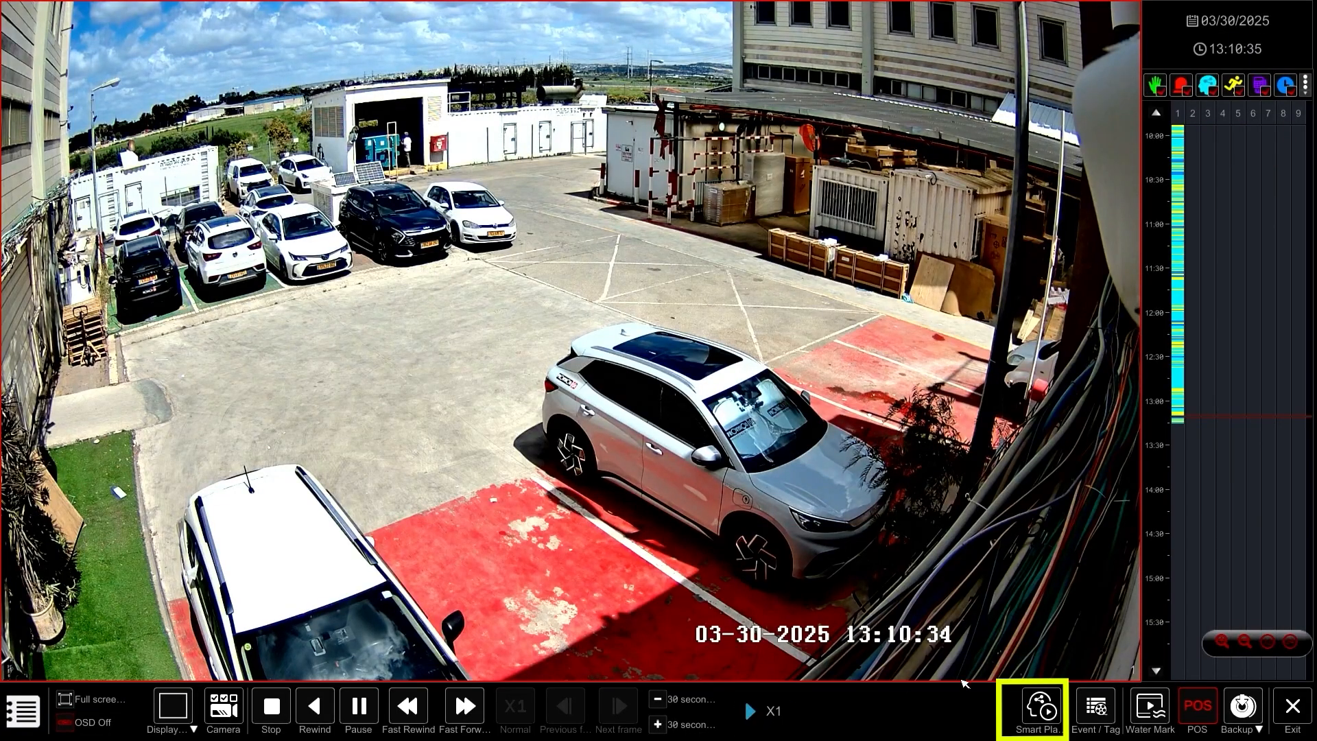
pyautogui.click(1035, 713)
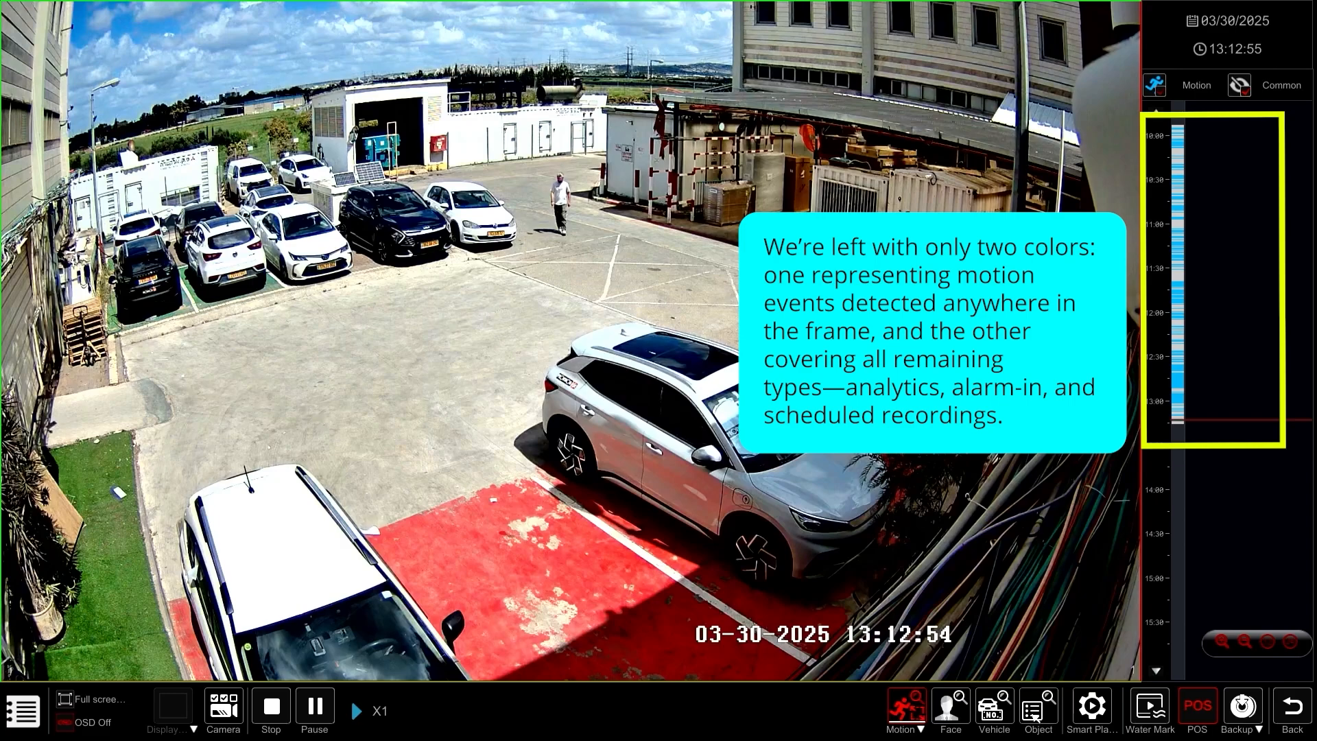
pyautogui.click(1031, 718)
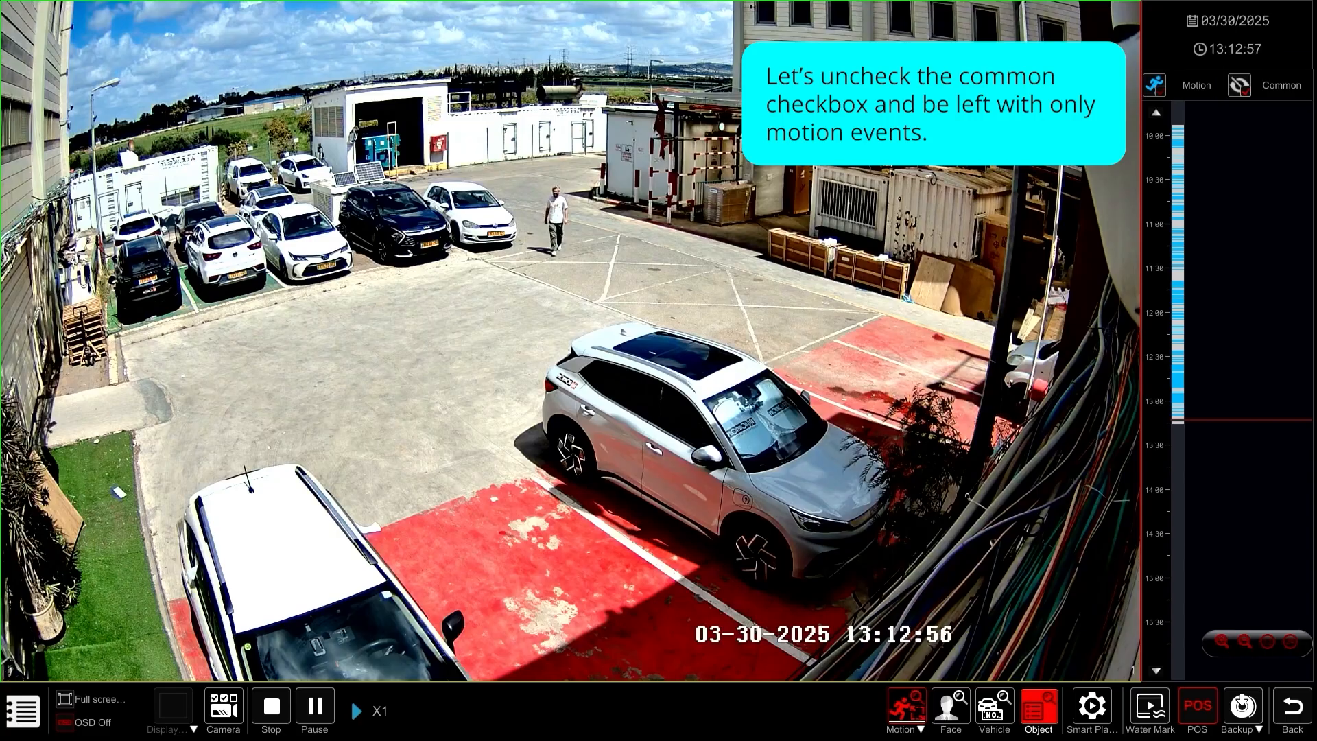
pyautogui.click(1249, 92)
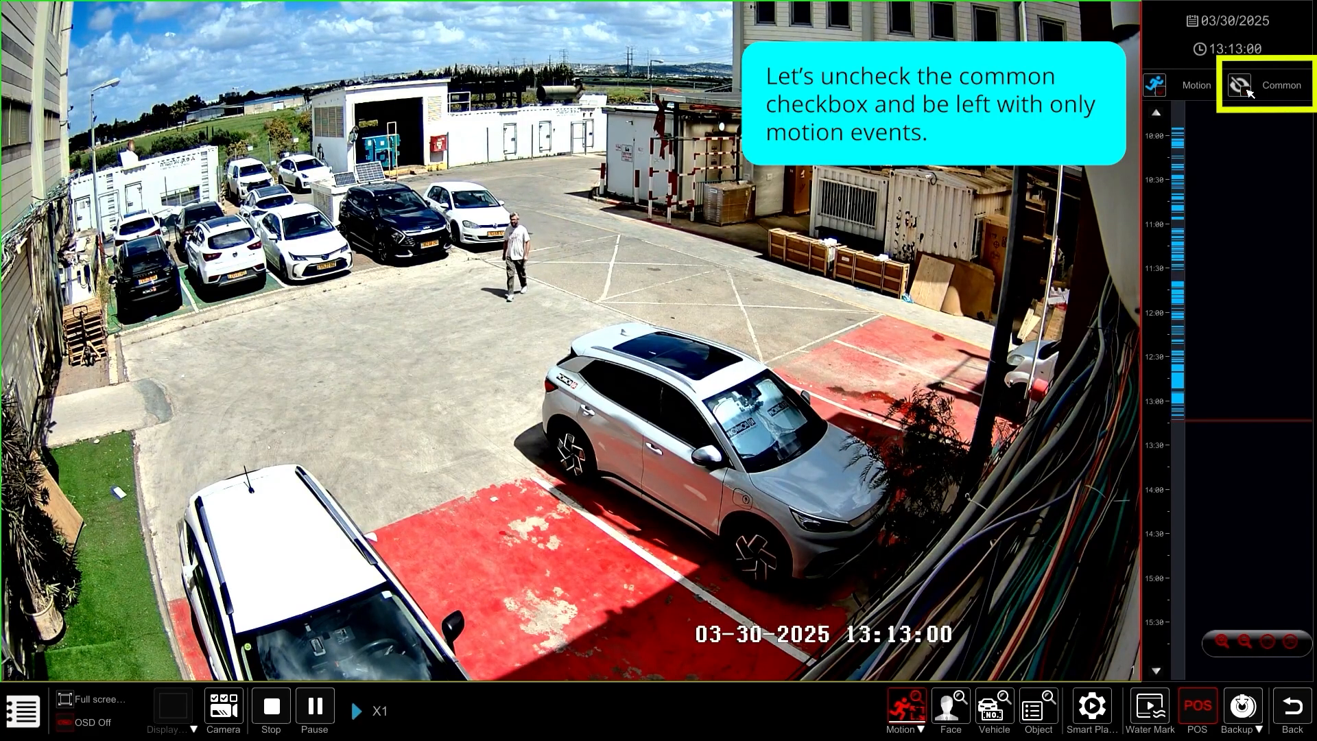
pyautogui.click(1221, 641)
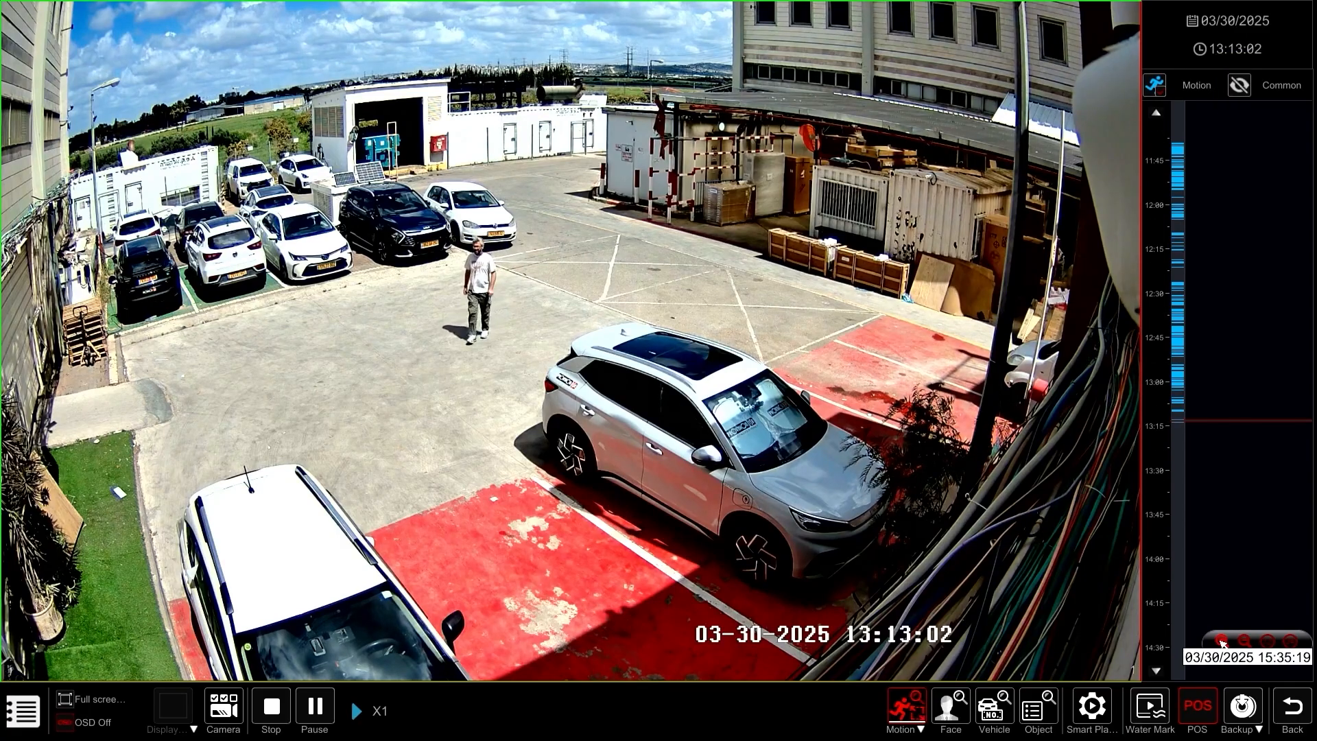
# Limit the motion search with Draw Grid to a rectangle around the white car and the adjacent red parking space in the foreground.
pyautogui.click(1221, 641)
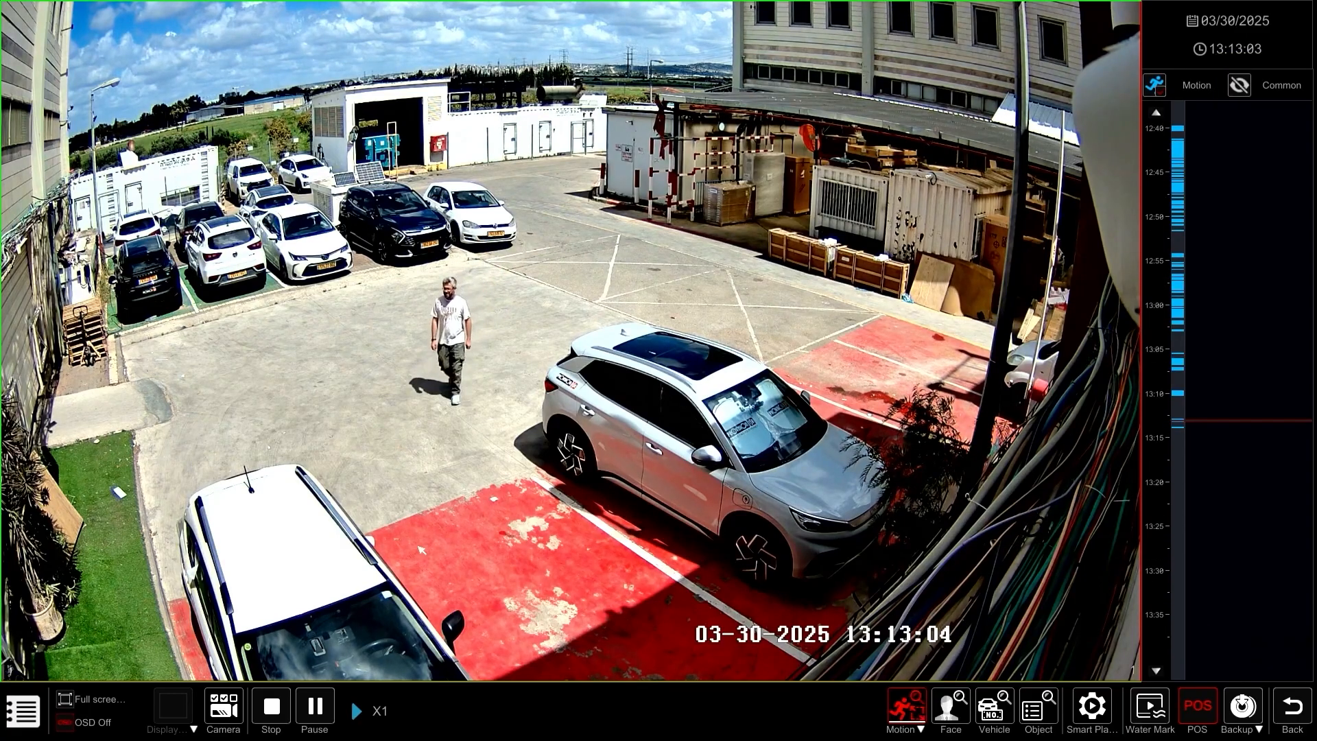
pyautogui.click(906, 707)
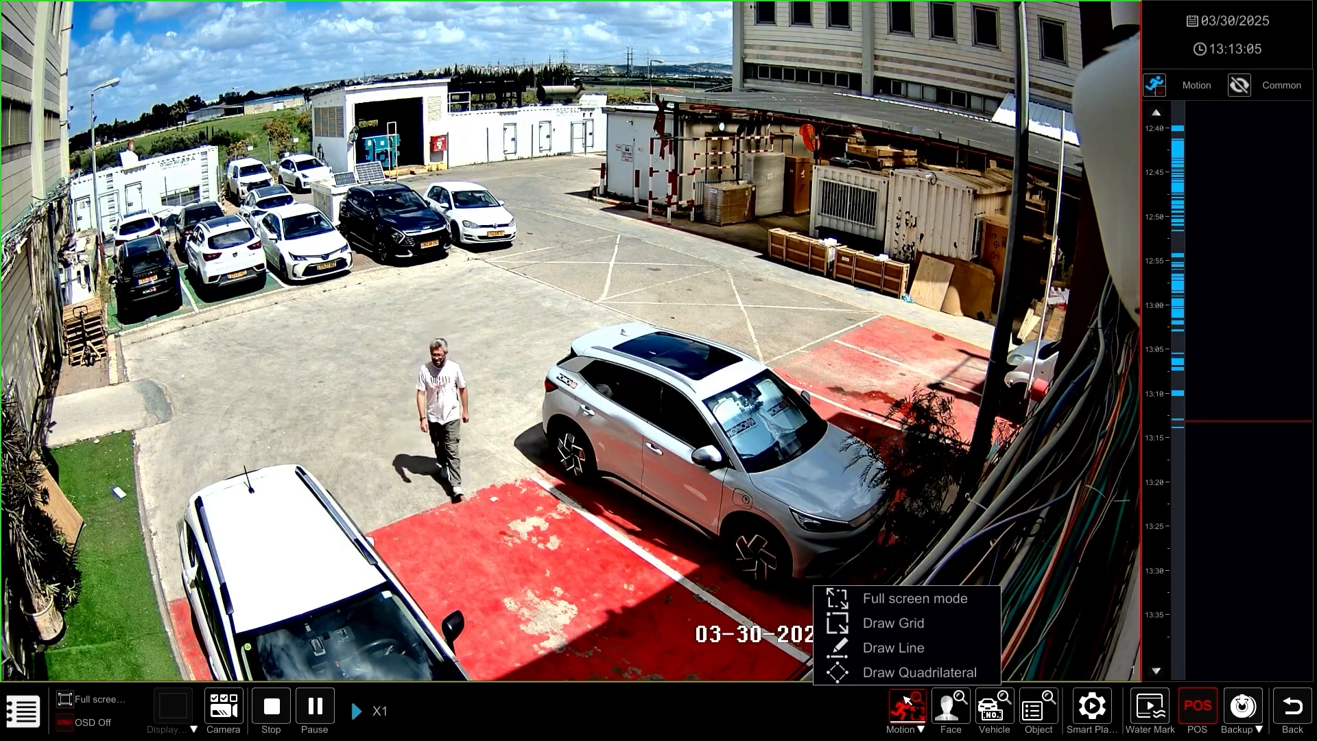
pyautogui.click(905, 625)
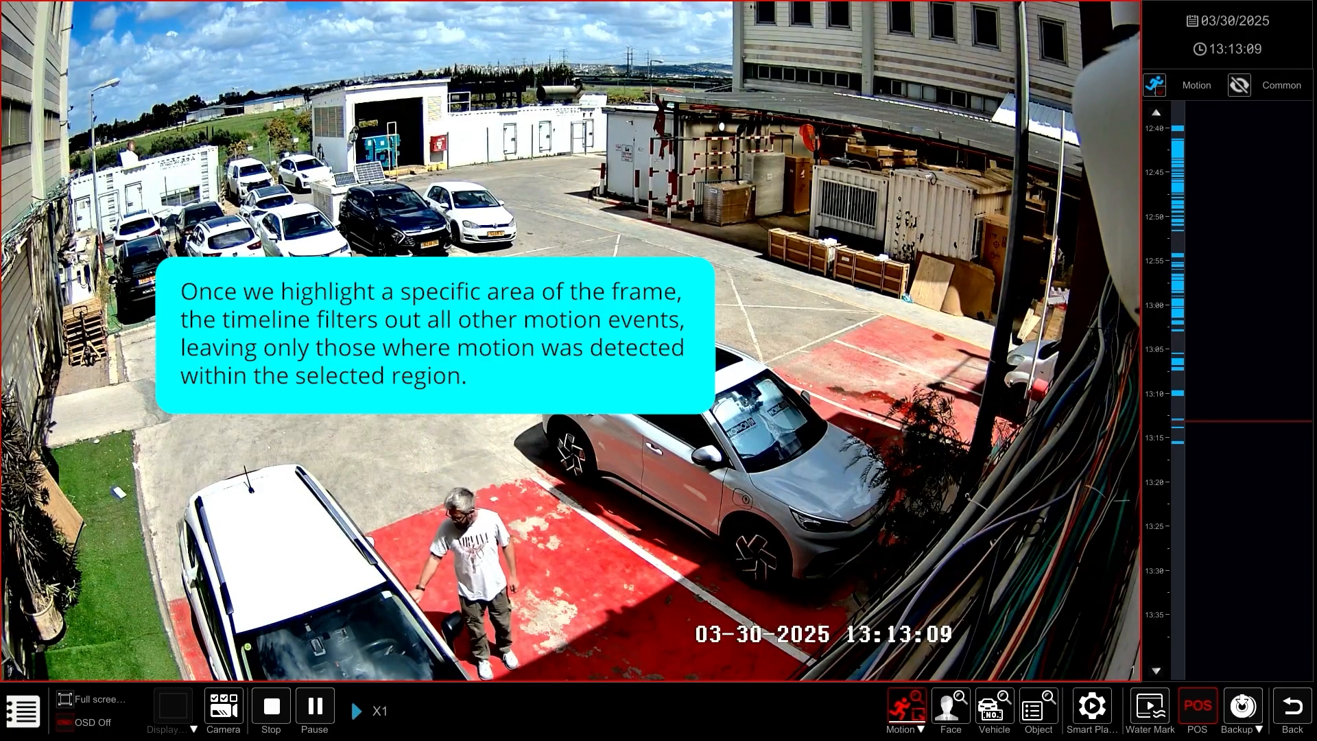
pyautogui.moveTo(131, 461)
pyautogui.mouseDown()
pyautogui.moveTo(618, 617)
pyautogui.moveTo(649, 669)
pyautogui.mouseUp()
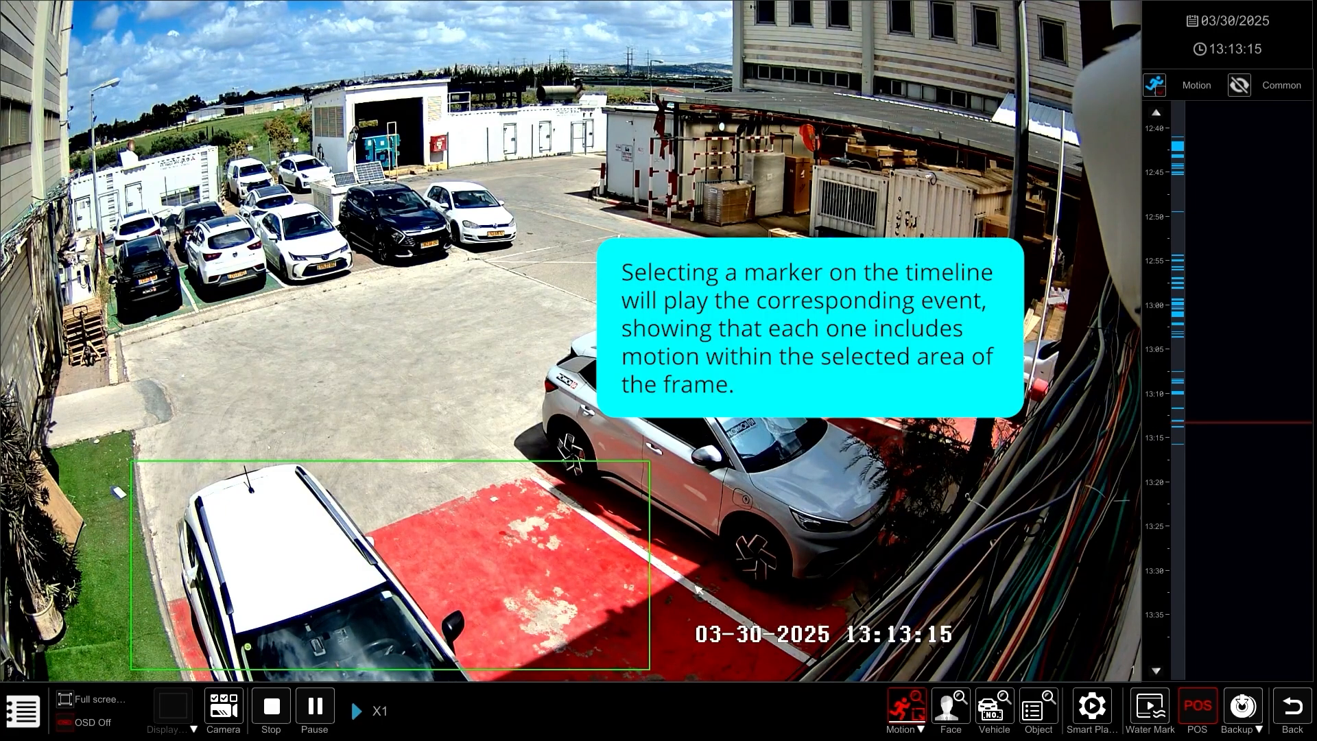
# Play the filtered motion events from about 13:01, 13:02 and 13:13 on the timeline.
pyautogui.click(1178, 316)
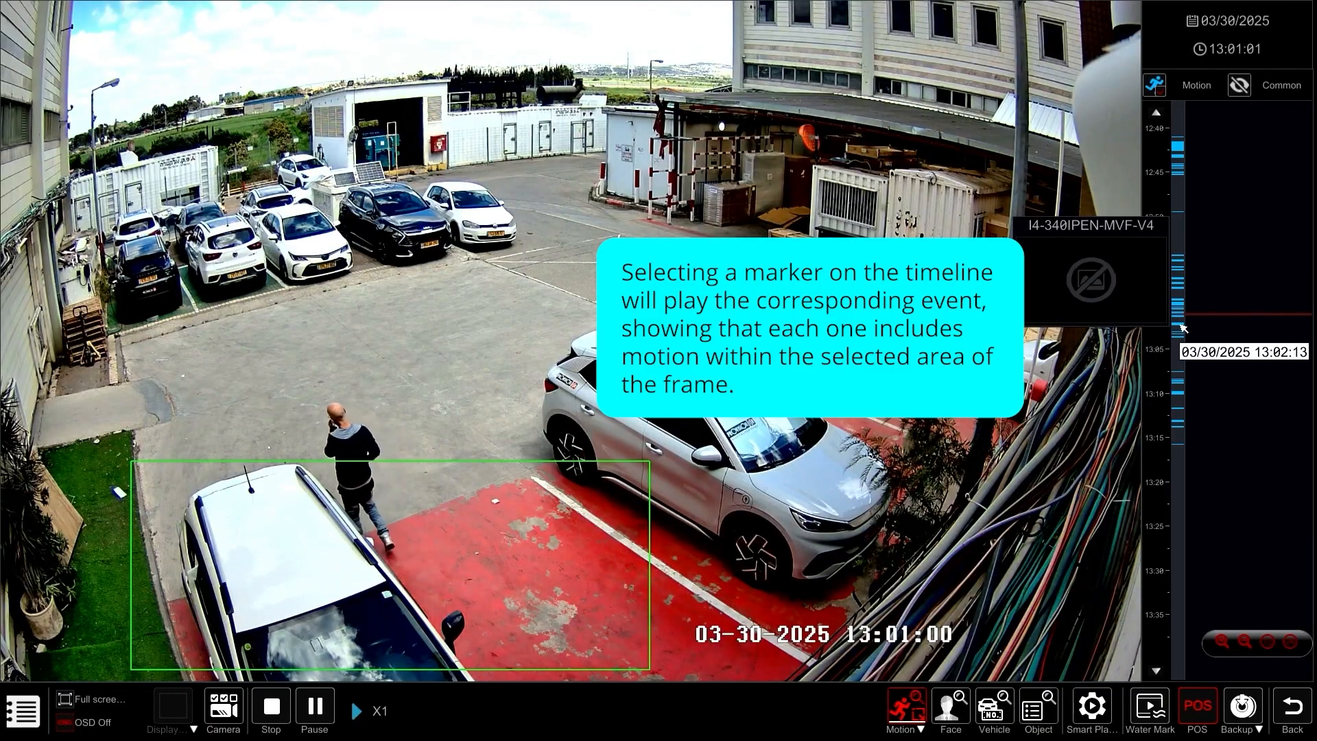
pyautogui.click(1182, 327)
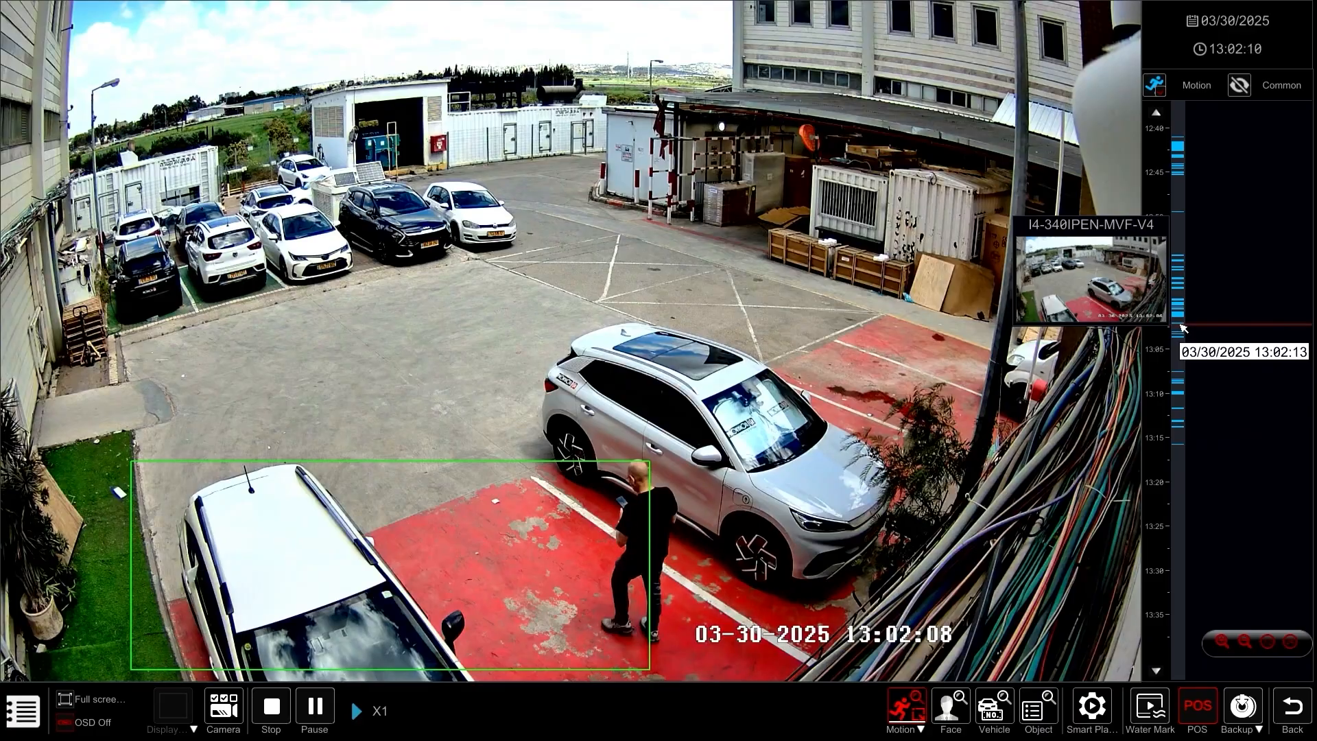
pyautogui.click(1181, 424)
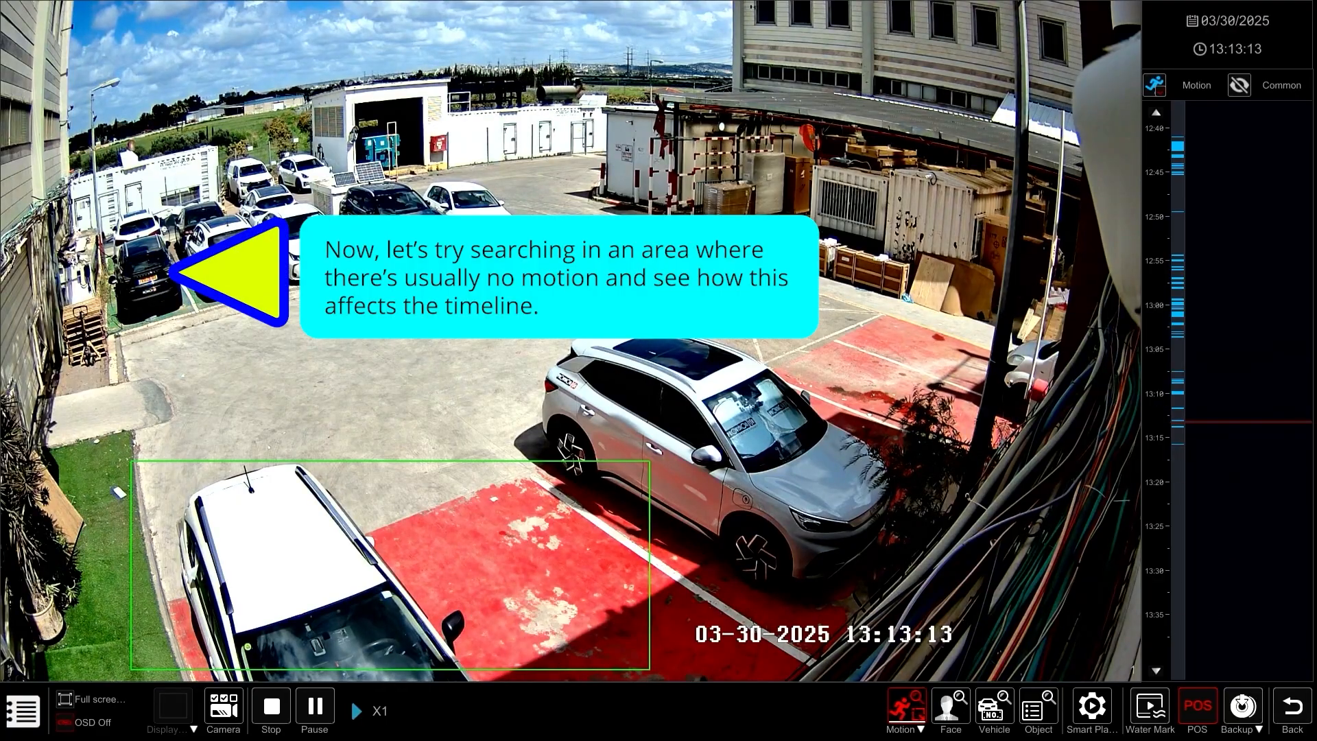
# Redraw the motion search area as a small rectangle between the building wall and the parked black car.
pyautogui.moveTo(57, 225); pyautogui.dragTo(135, 283)
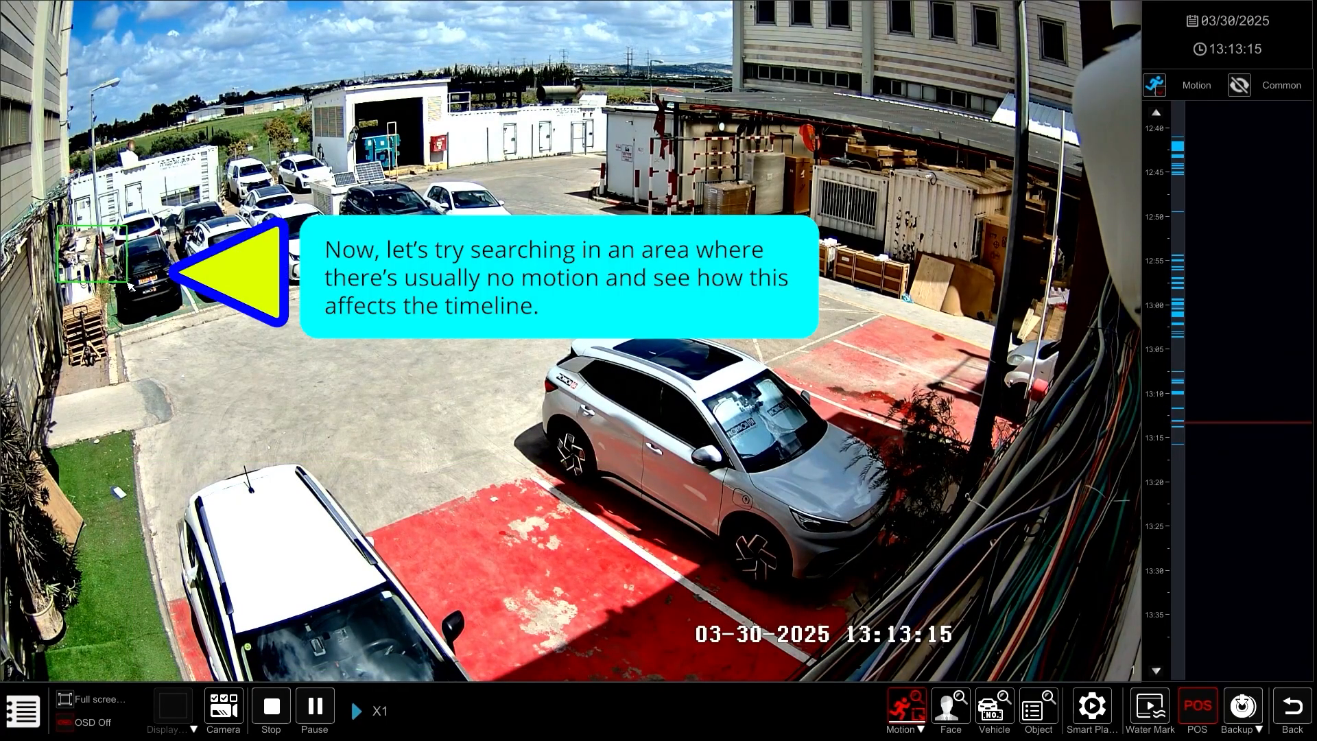